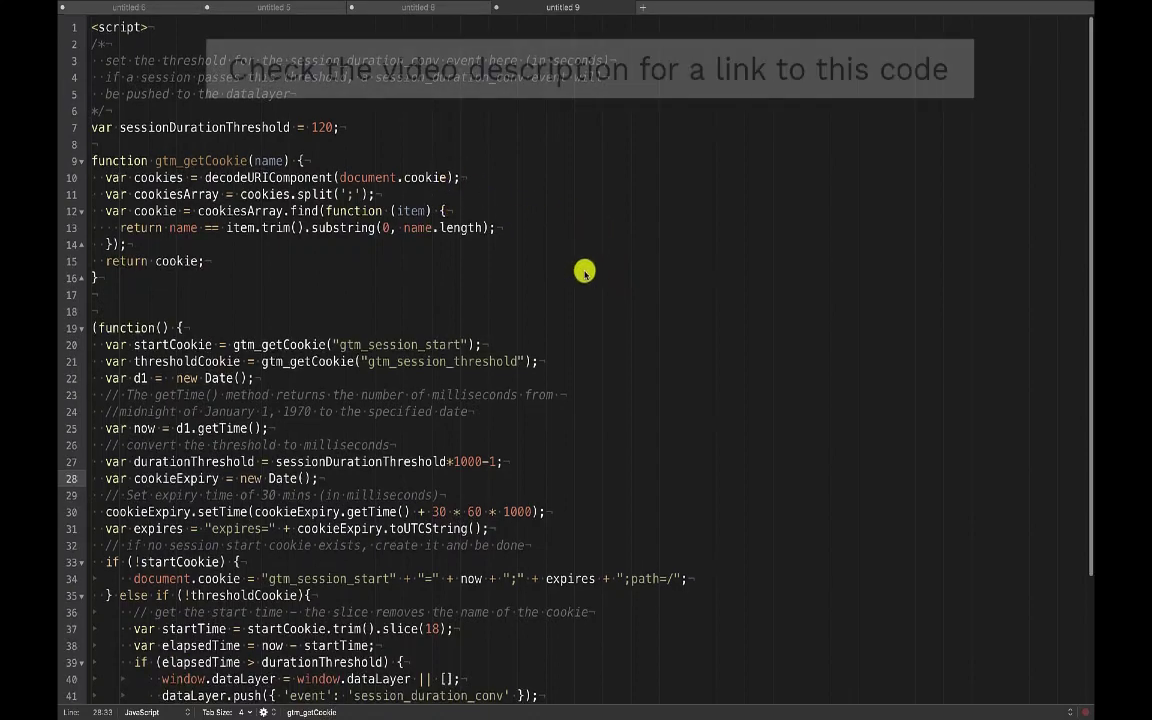
# - Examine the session duration script from the threshold variable and cookie function through the cookie checks and dataLayer push
pyautogui.scroll(-1, 575, 260)
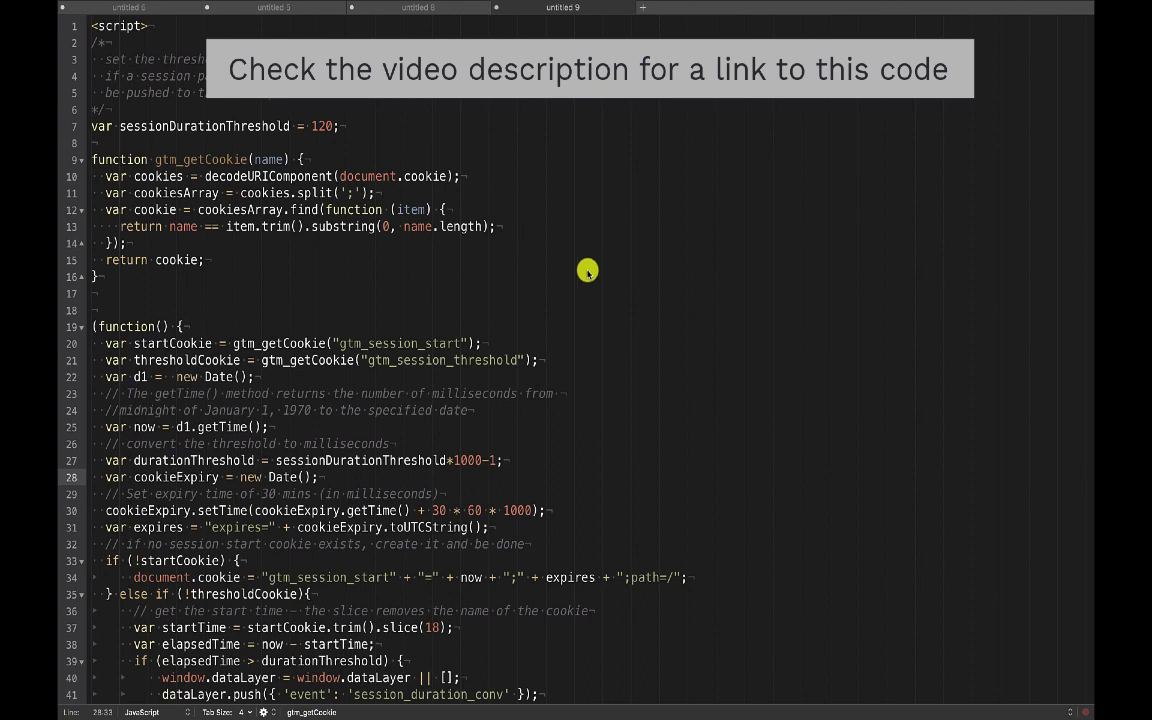
pyautogui.scroll(-1, 587, 272)
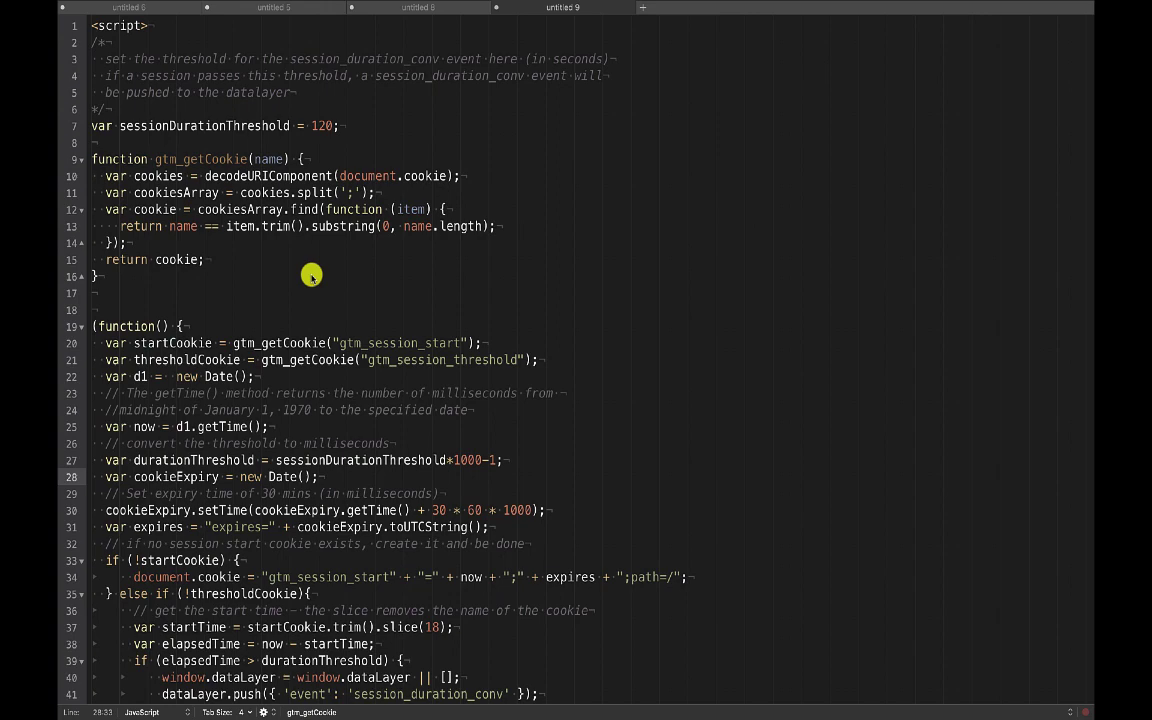
pyautogui.scroll(-2, 310, 275)
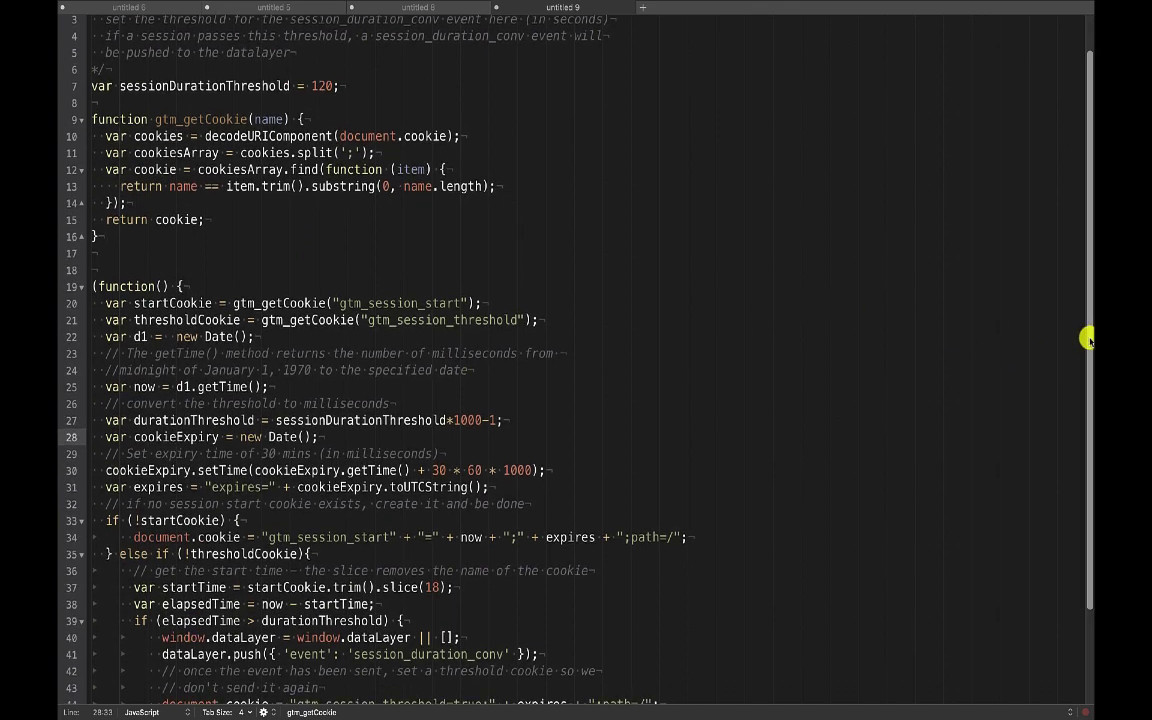
pyautogui.moveTo(1087, 340); pyautogui.dragTo(1090, 411)
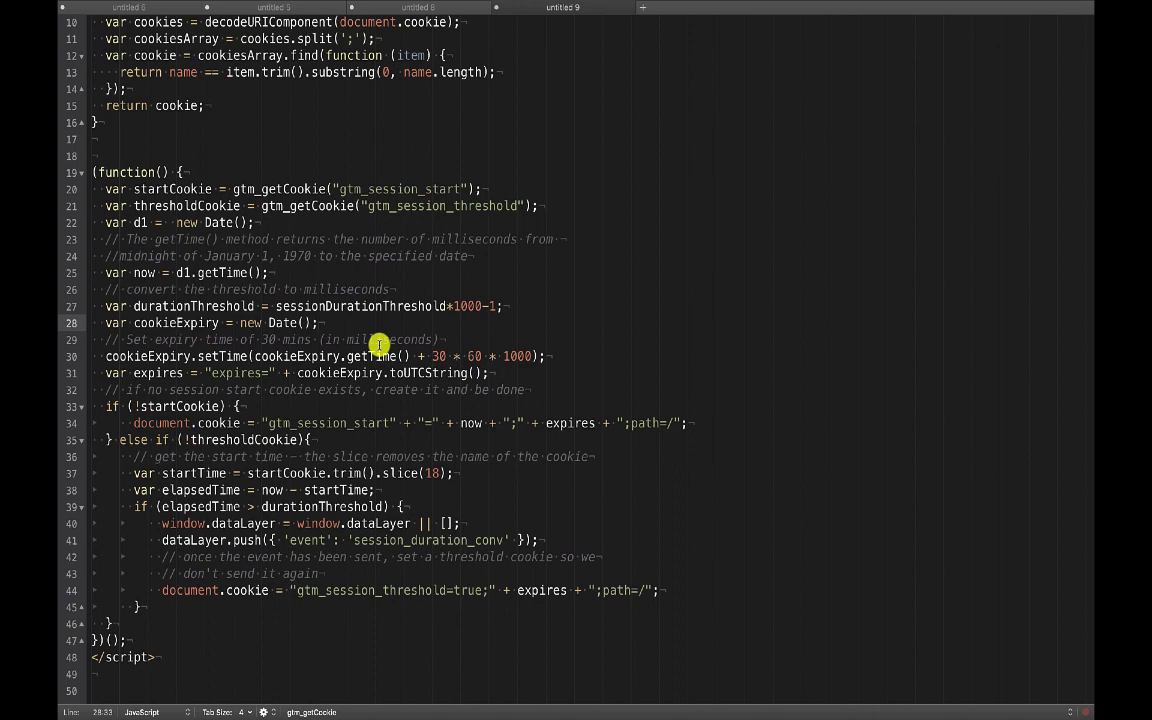
pyautogui.scroll(-1, 380, 345)
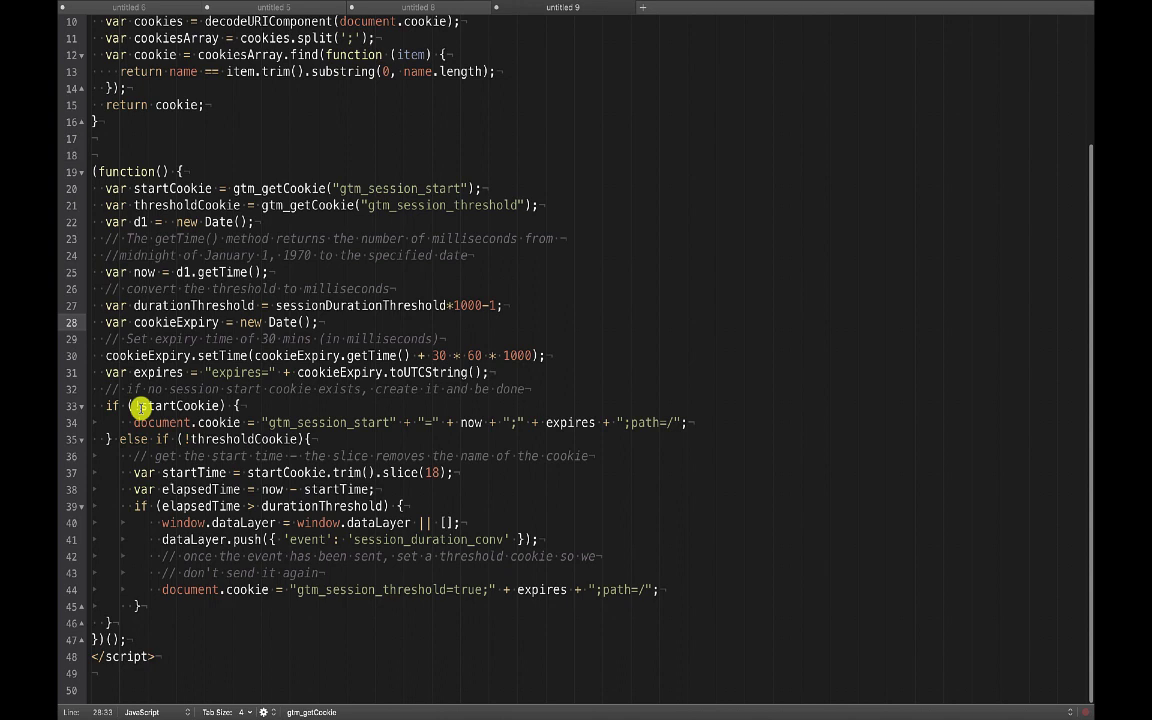
pyautogui.scroll(1, 141, 405)
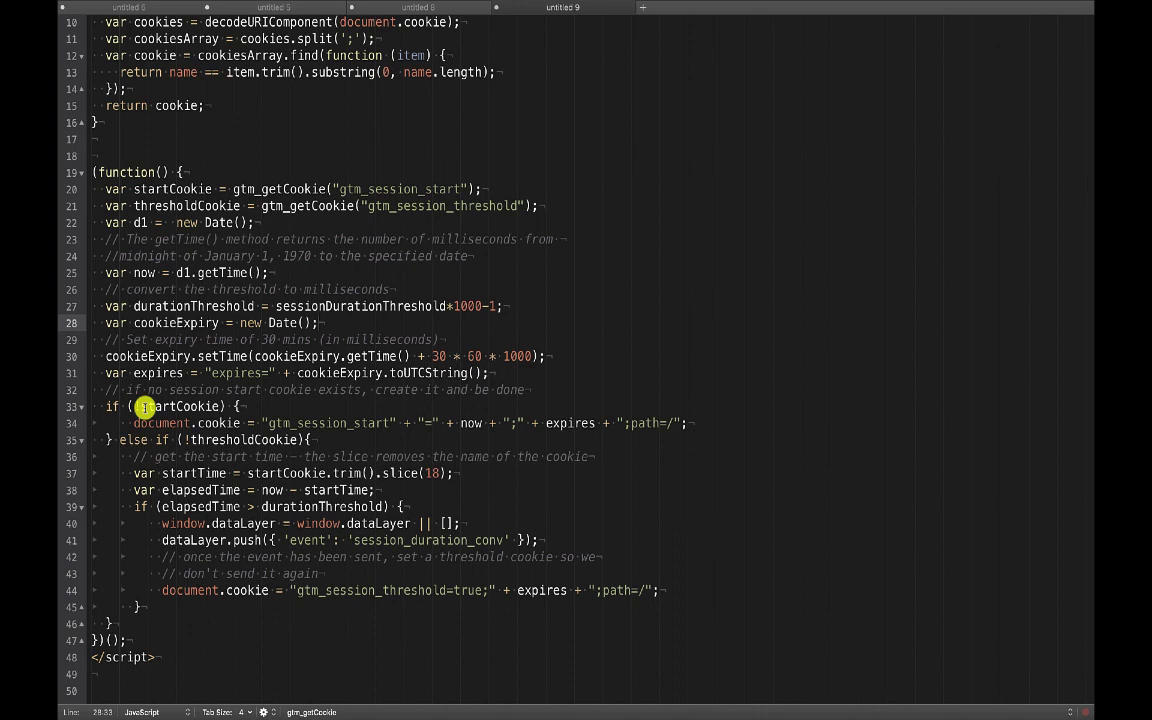
pyautogui.click(145, 407)
pyautogui.write('!')
pyautogui.scroll(5, 420, 504)
pyautogui.doubleClick(318, 107)
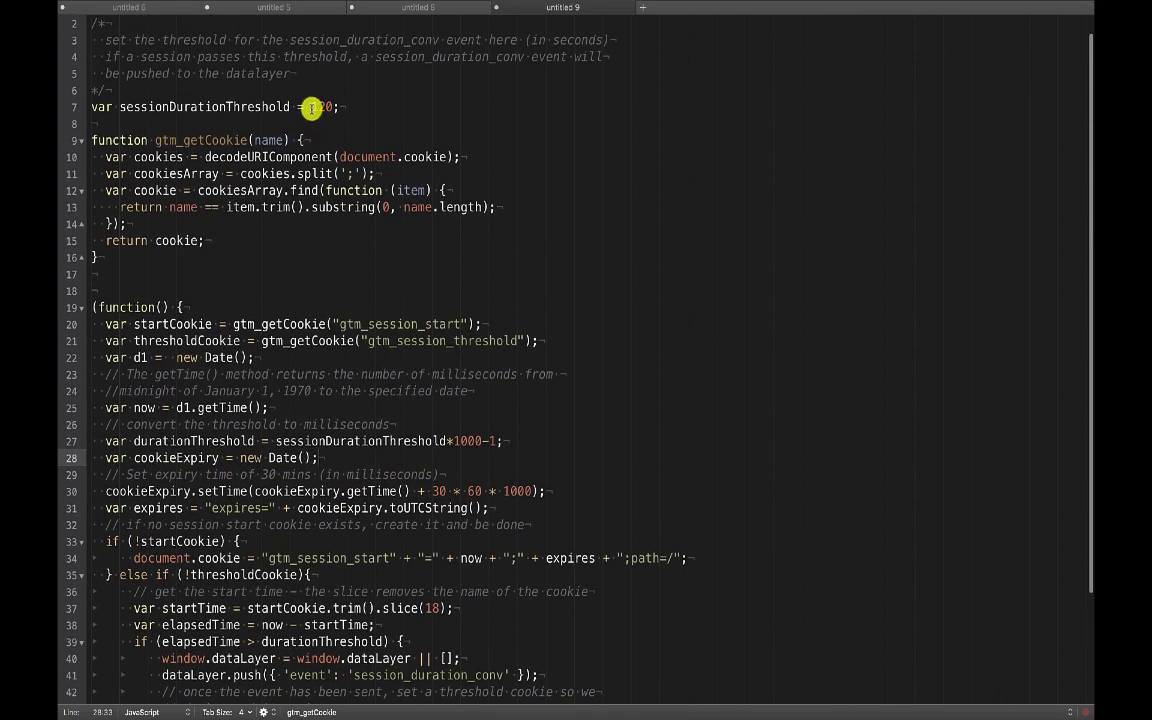
pyautogui.write('120')
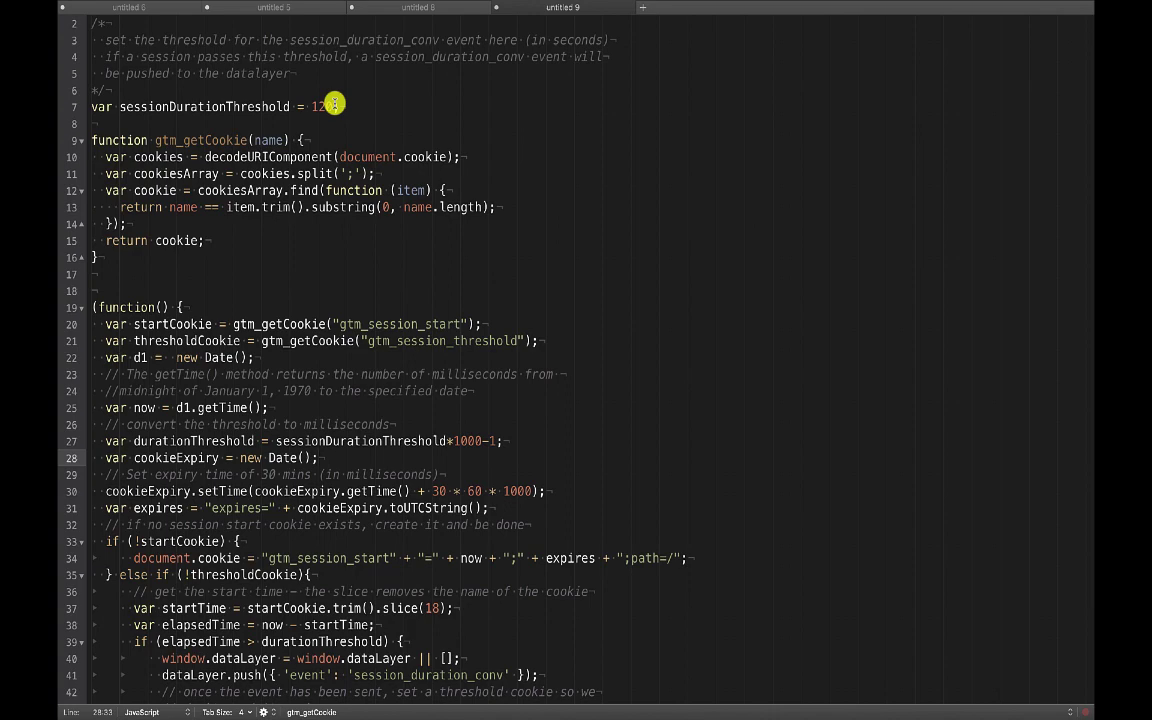
pyautogui.scroll(-1, 587, 264)
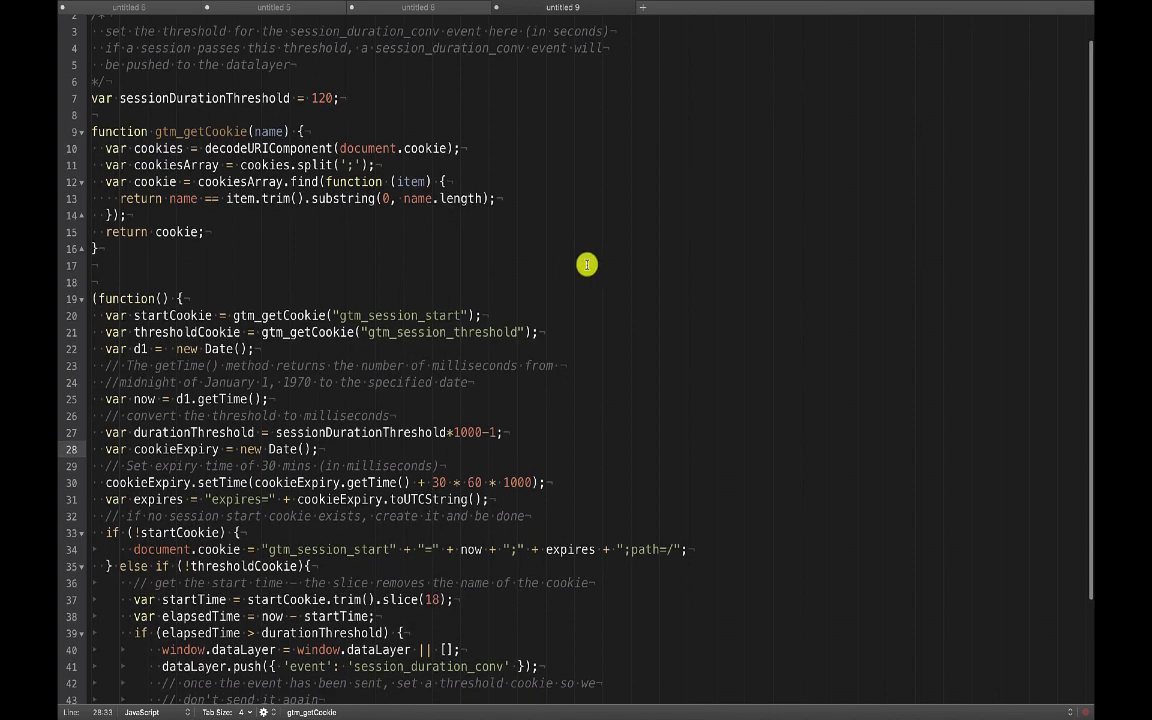
pyautogui.scroll(-1, 587, 264)
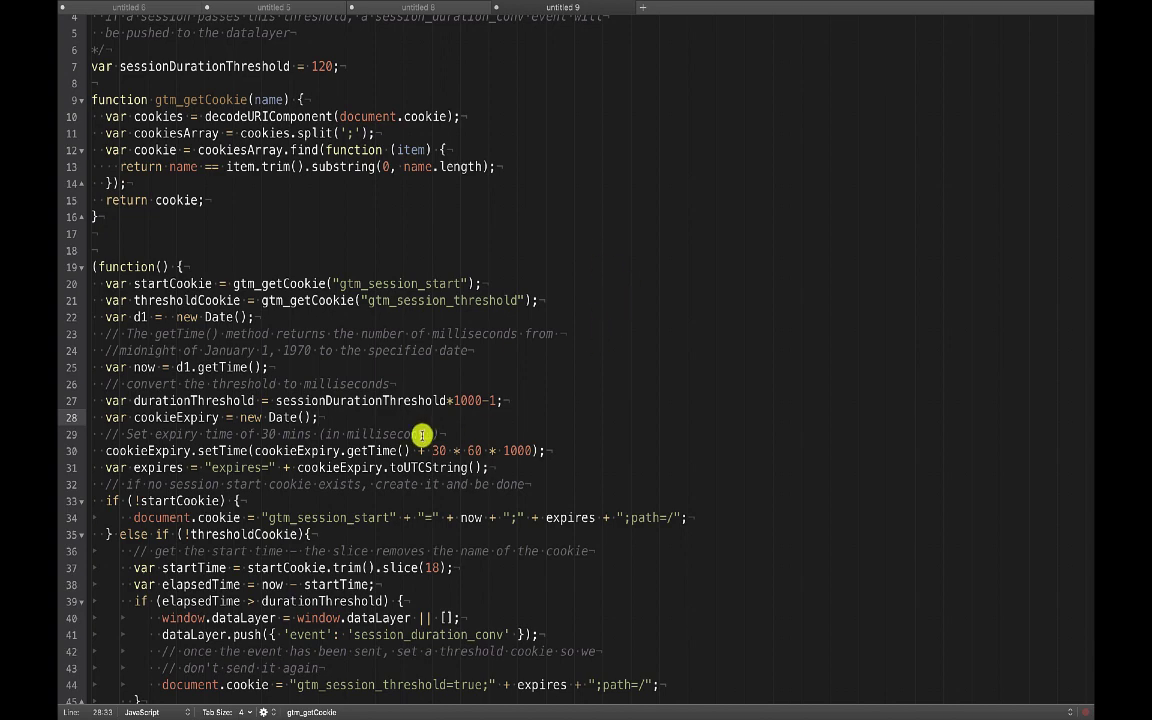
pyautogui.scroll(-2, 422, 435)
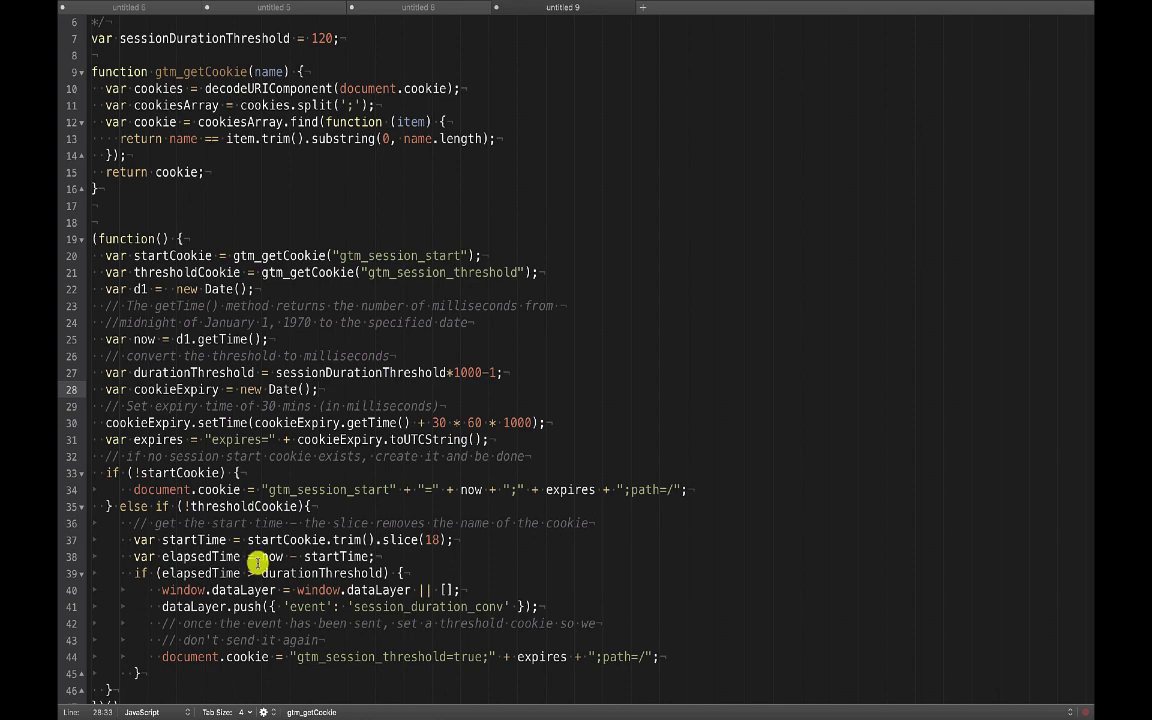
pyautogui.scroll(-1, 262, 584)
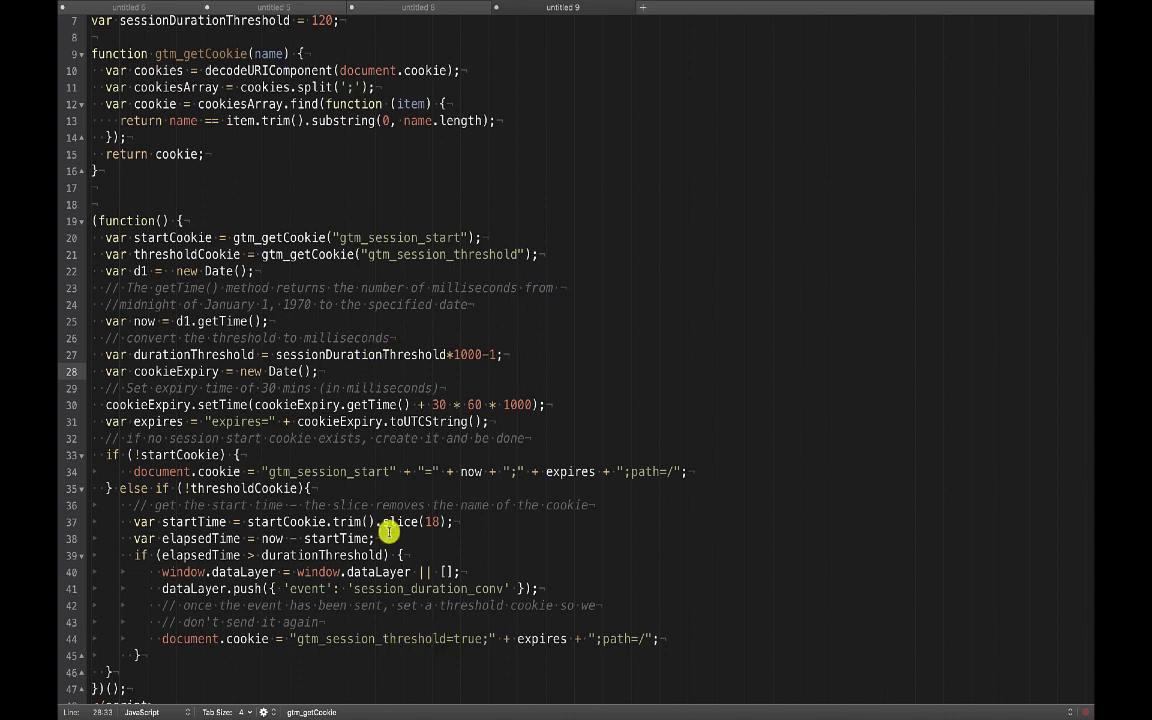
pyautogui.scroll(-1, 333, 546)
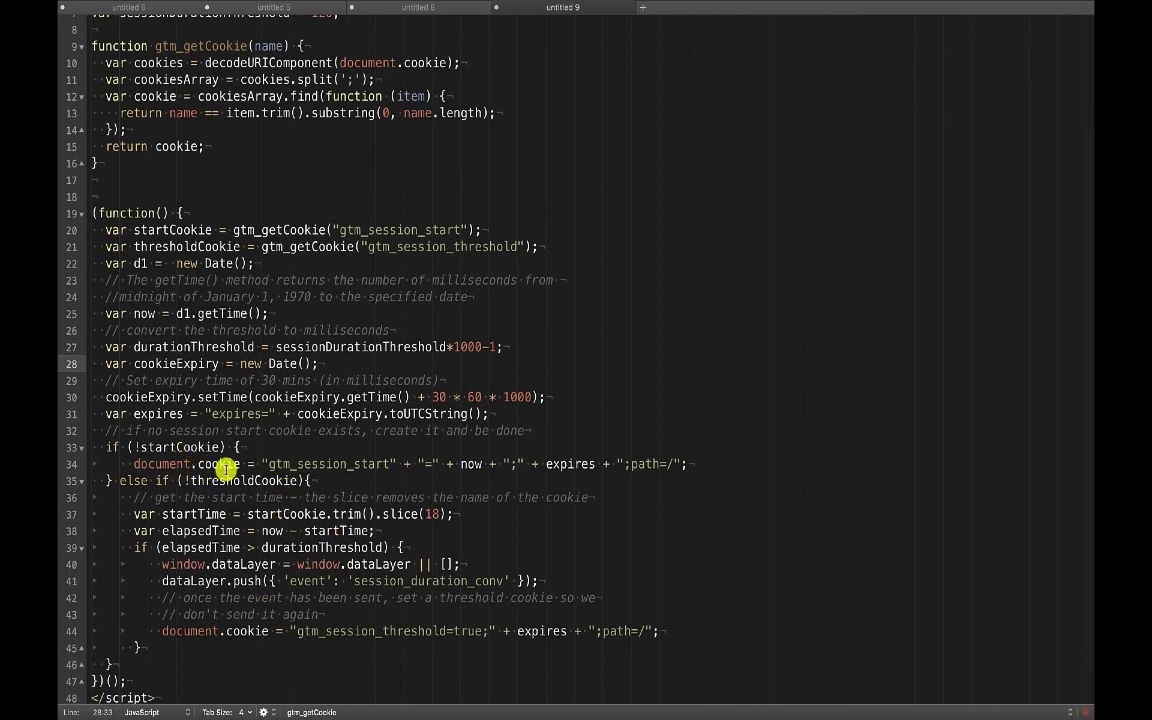
pyautogui.scroll(-1, 226, 673)
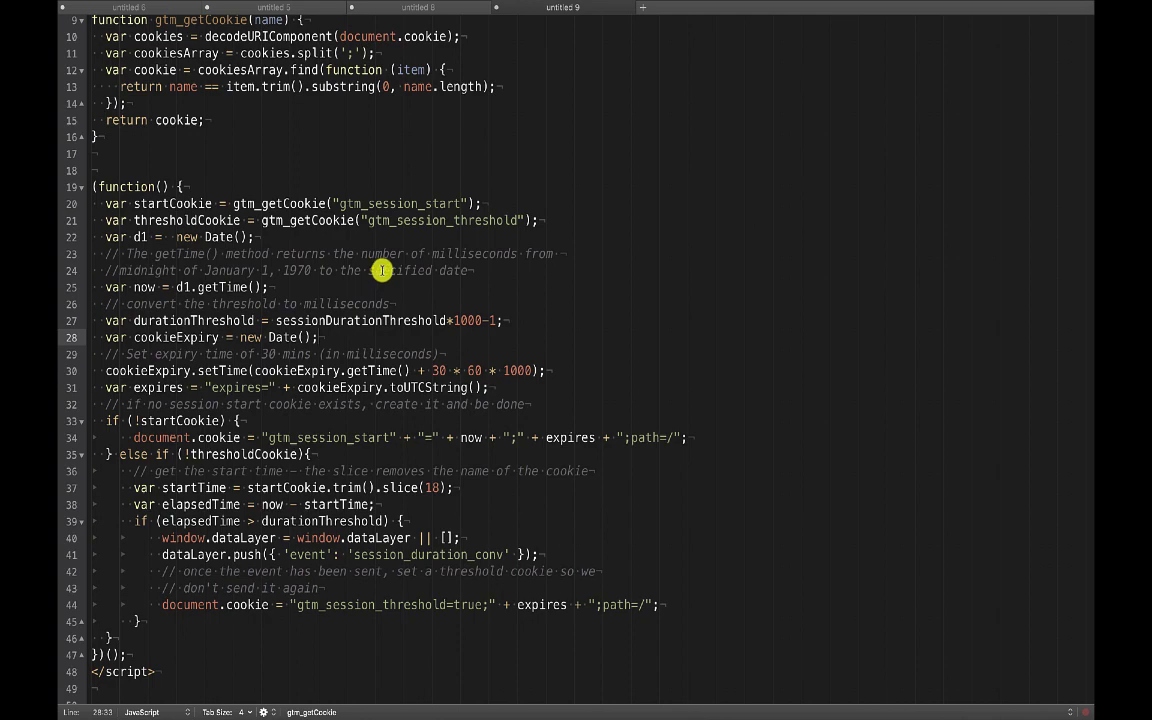
# - Review how sessionDurationThreshold is converted to milliseconds and compared with the elapsed time in the script
pyautogui.scroll(5, 404, 337)
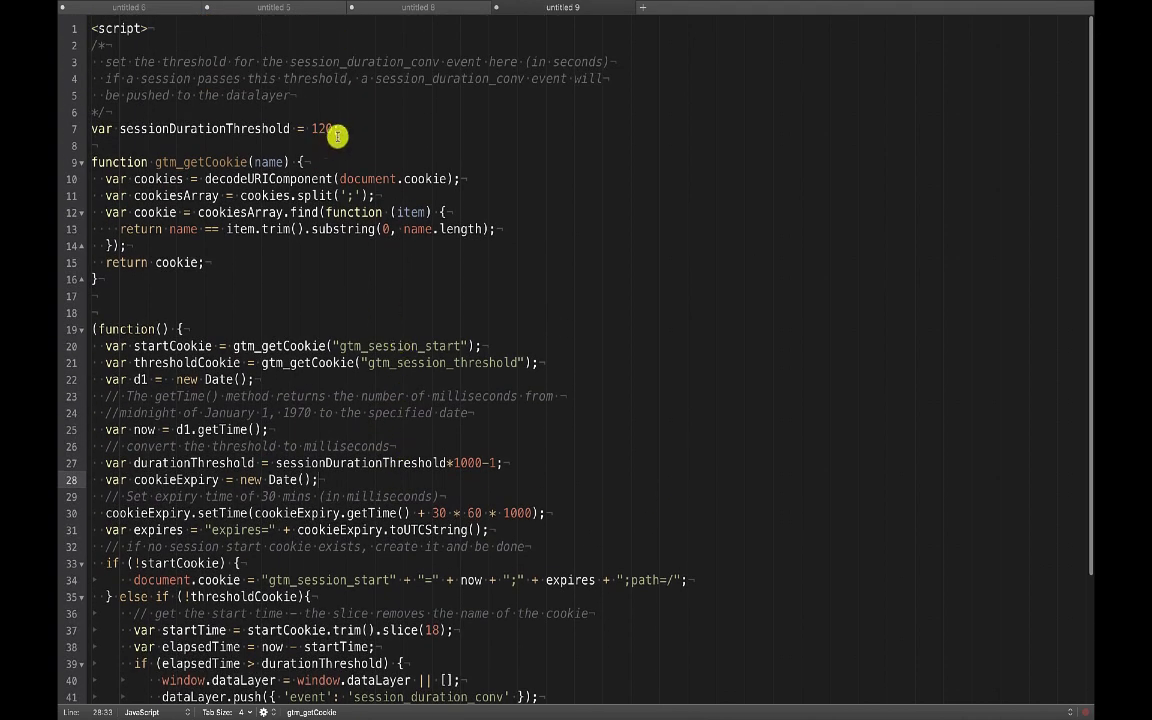
pyautogui.scroll(-1, 388, 497)
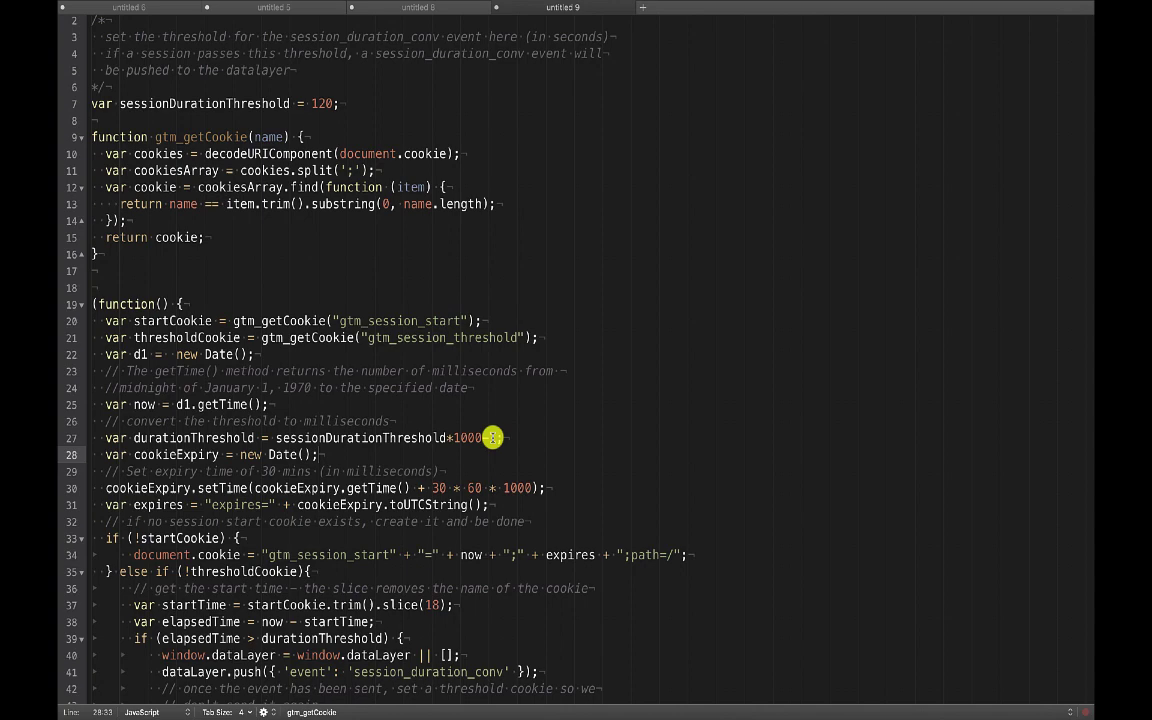
pyautogui.scroll(1, 561, 441)
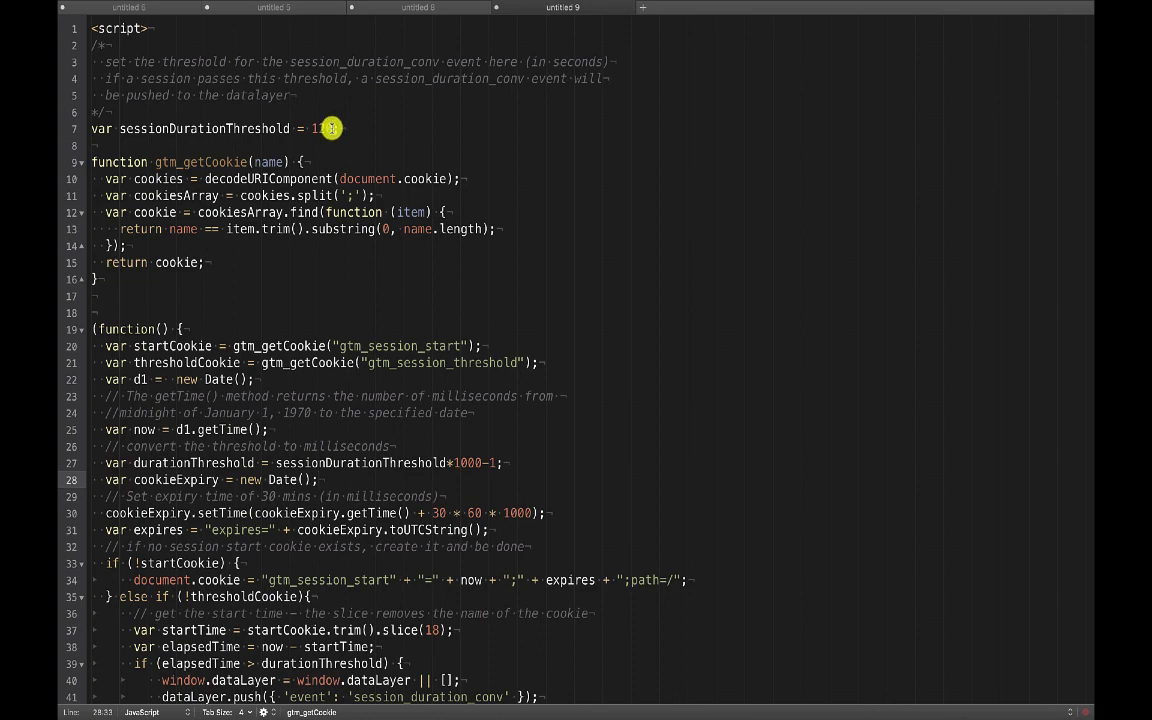
pyautogui.scroll(-3, 483, 548)
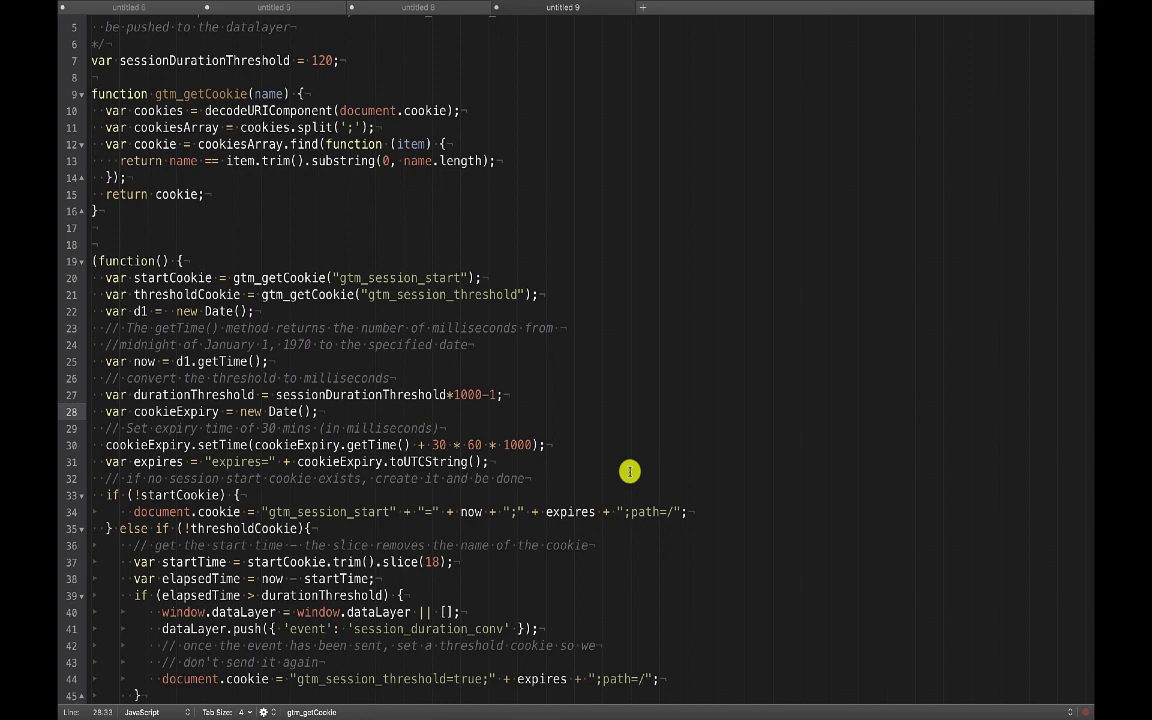
pyautogui.click(497, 396)
pyautogui.write('-1;')
pyautogui.scroll(-3, 497, 522)
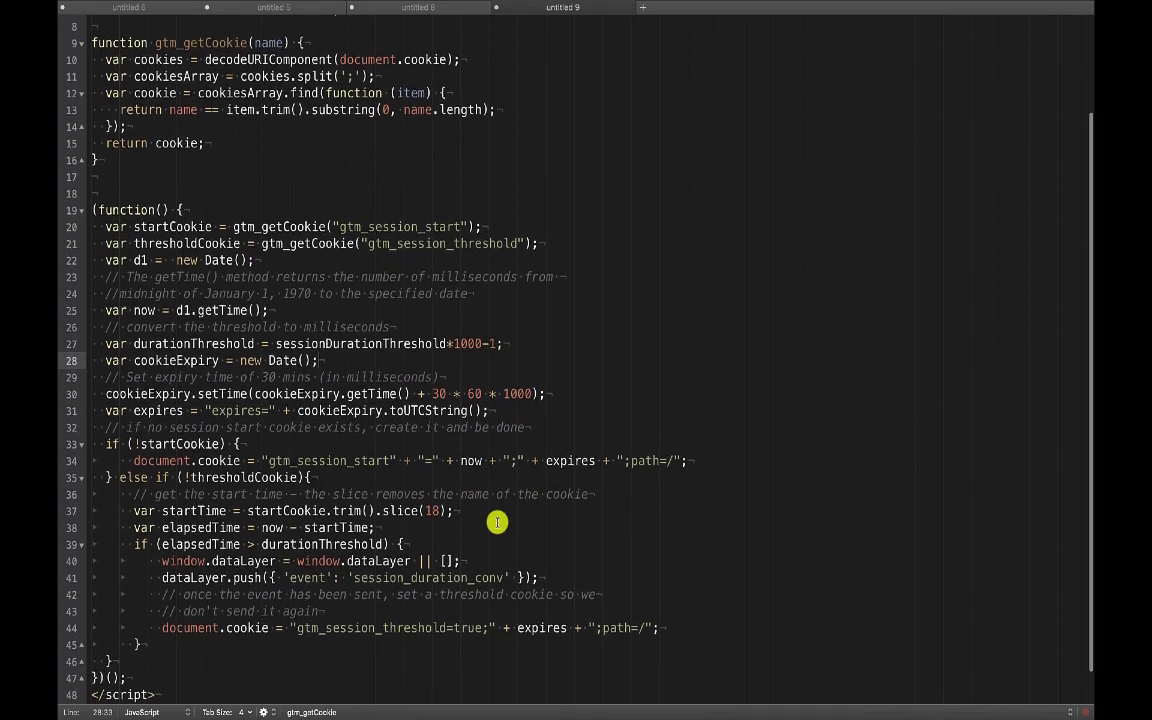
pyautogui.scroll(1, 497, 522)
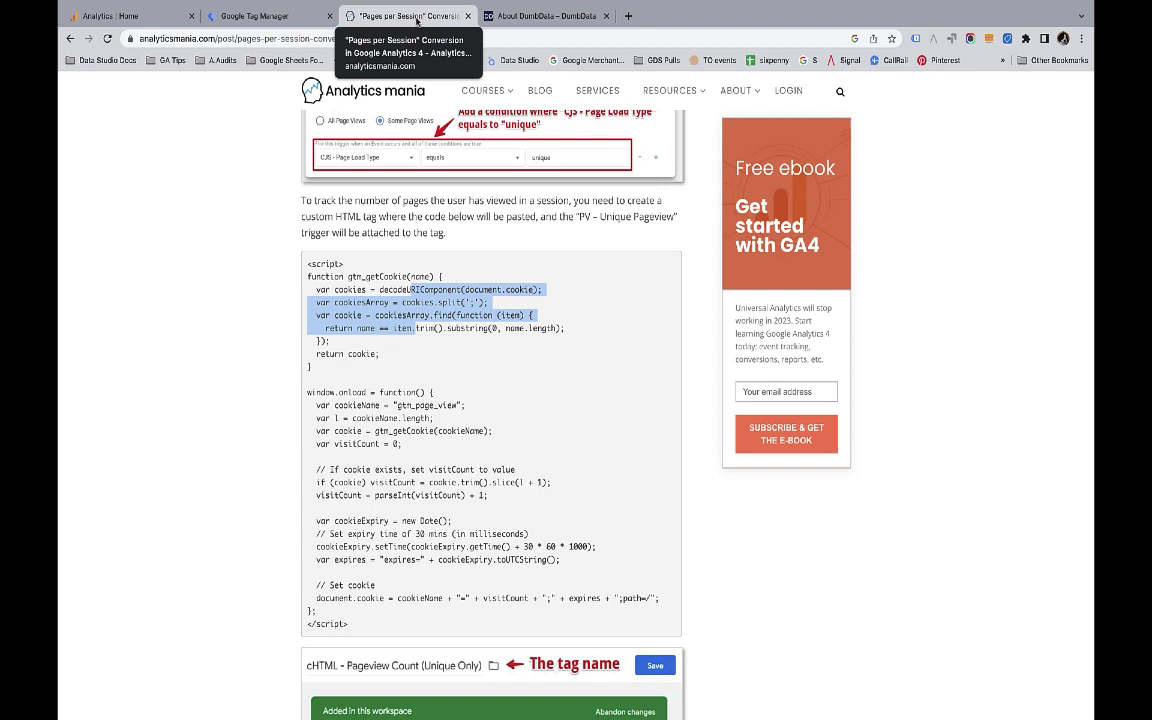
# - Switch to Google Tag Manager and create a new tag named "cHTML - session_duration_conv event"
pyautogui.click(263, 16)
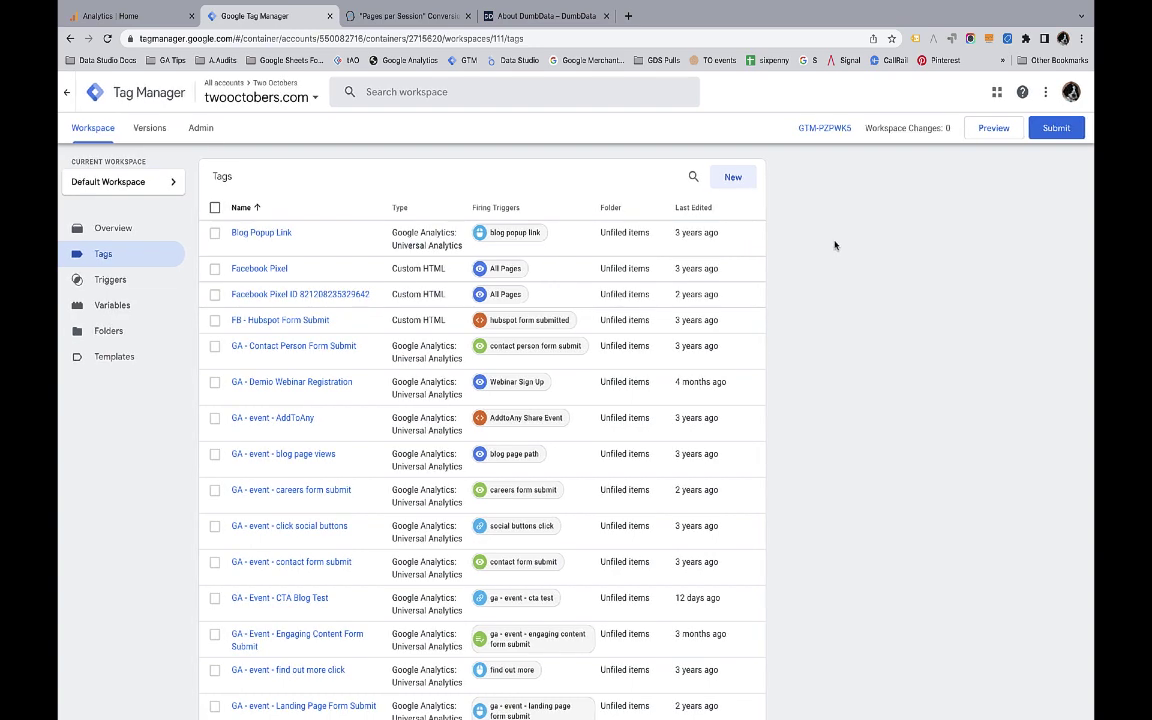
pyautogui.click(734, 179)
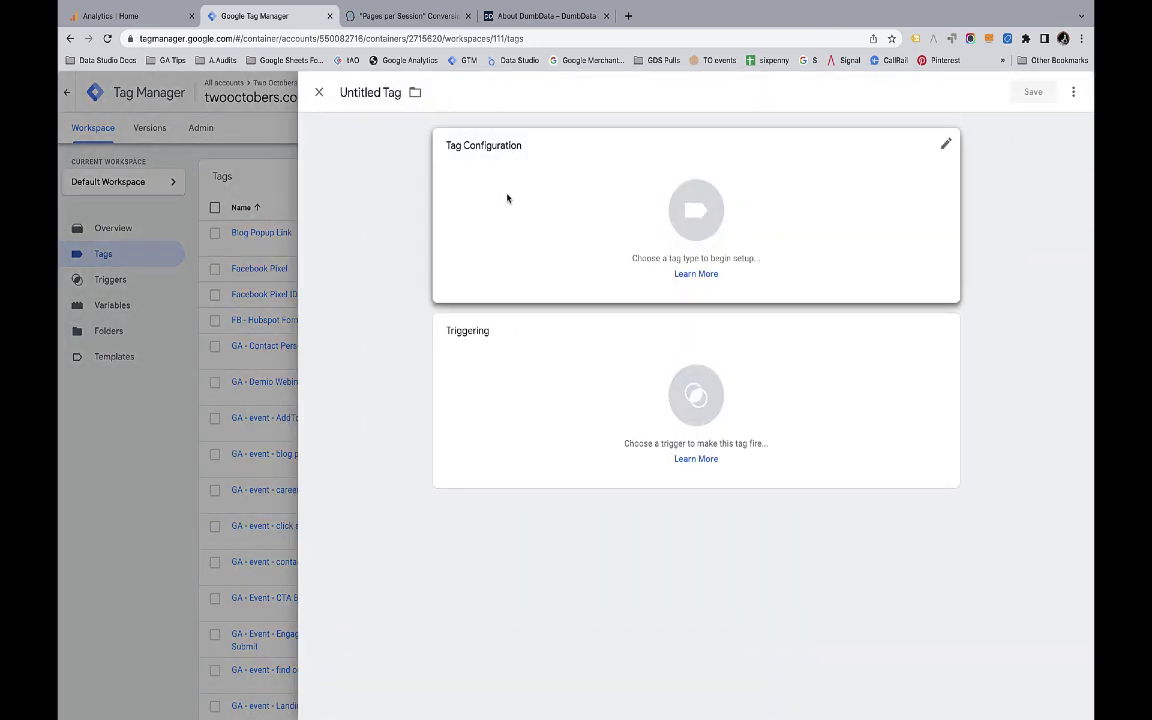
pyautogui.click(383, 91)
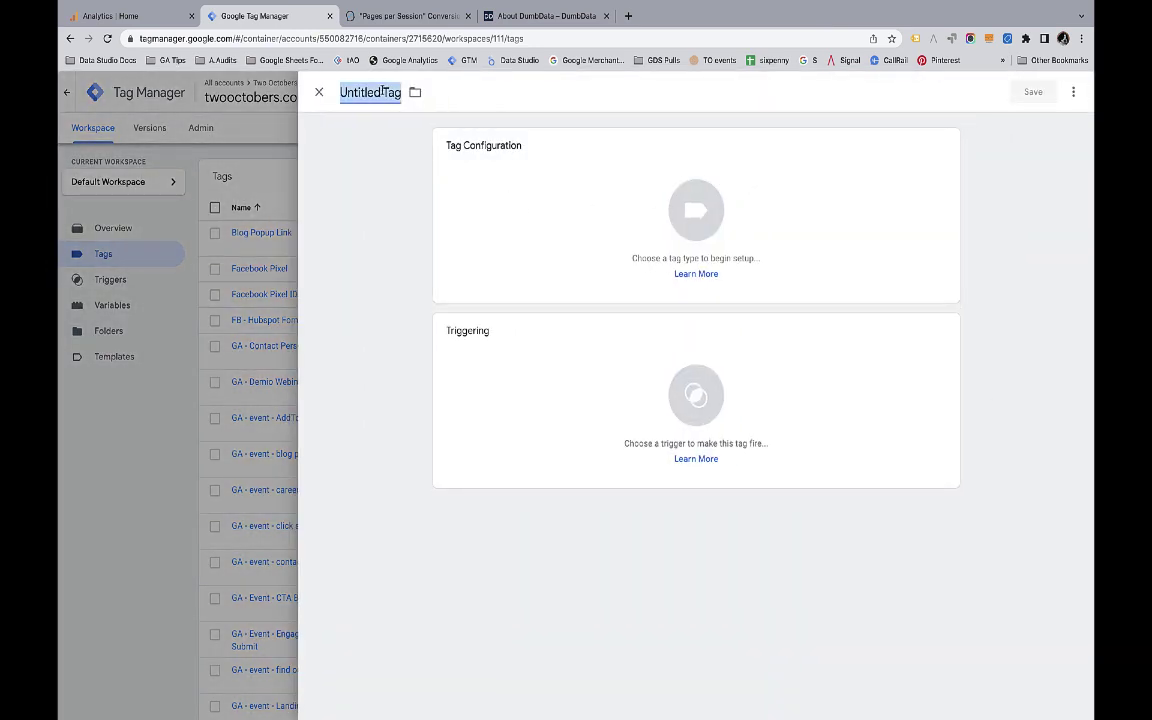
pyautogui.write('cHTML')
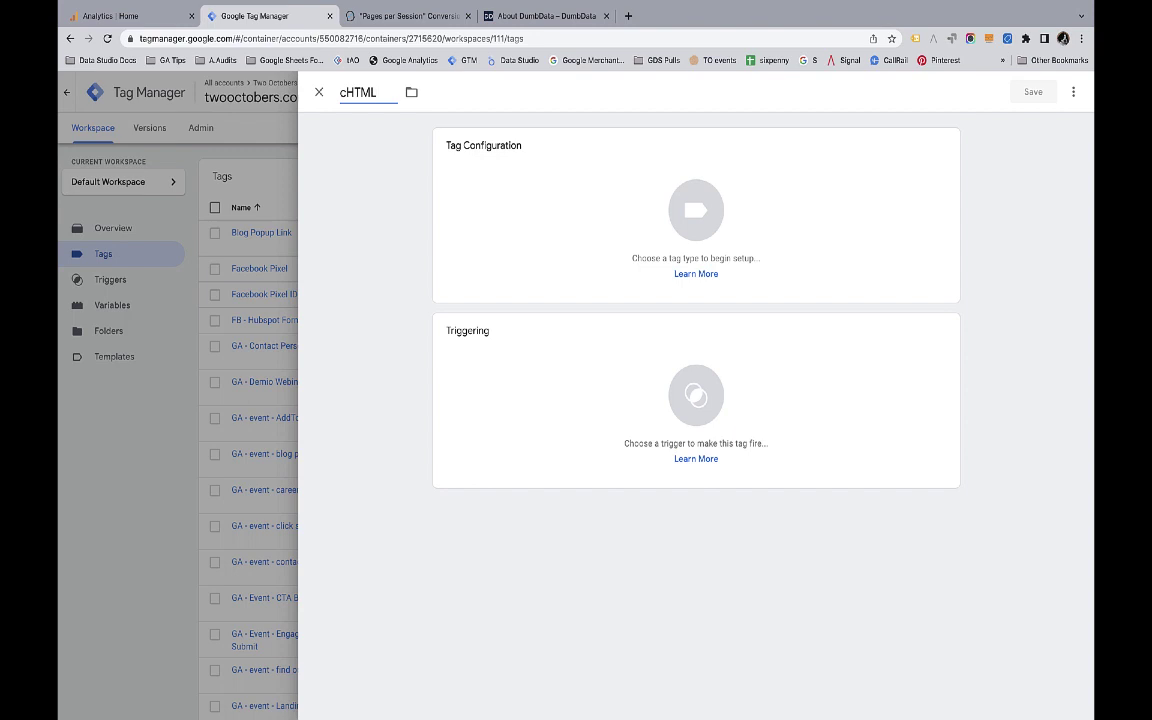
pyautogui.write(' - session_duration_conv event')
pyautogui.moveTo(504, 91); pyautogui.dragTo(457, 91)
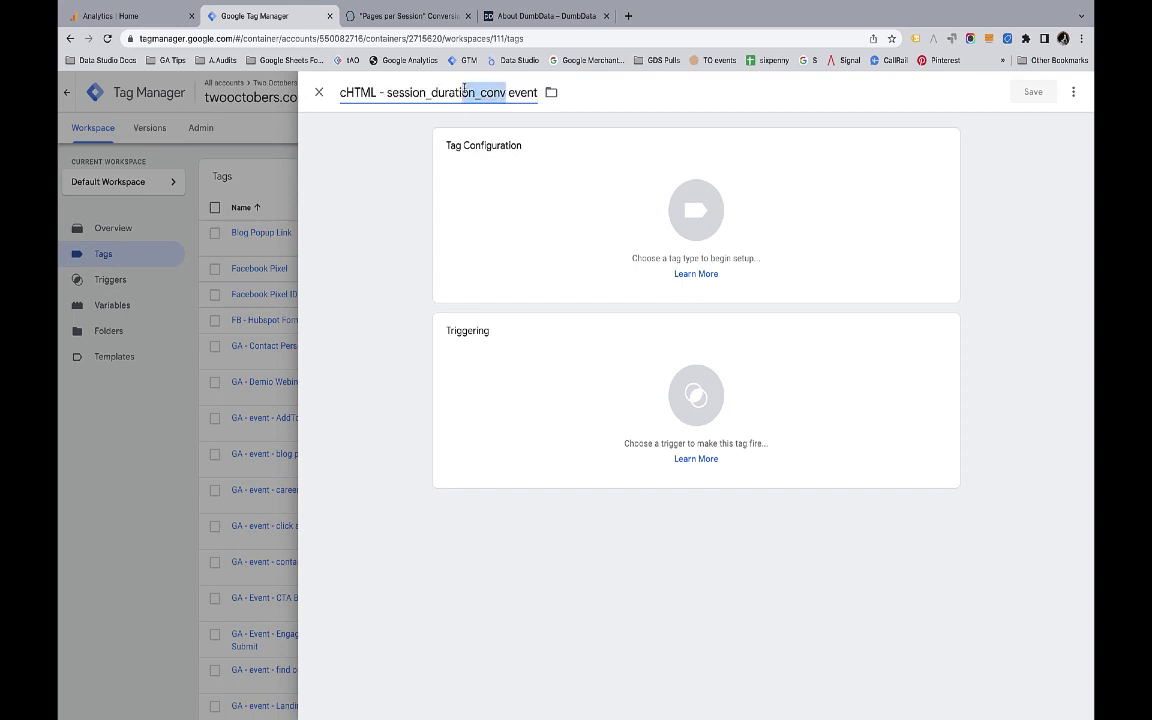
# - Set the new tag's type to Custom HTML
pyautogui.click(580, 192)
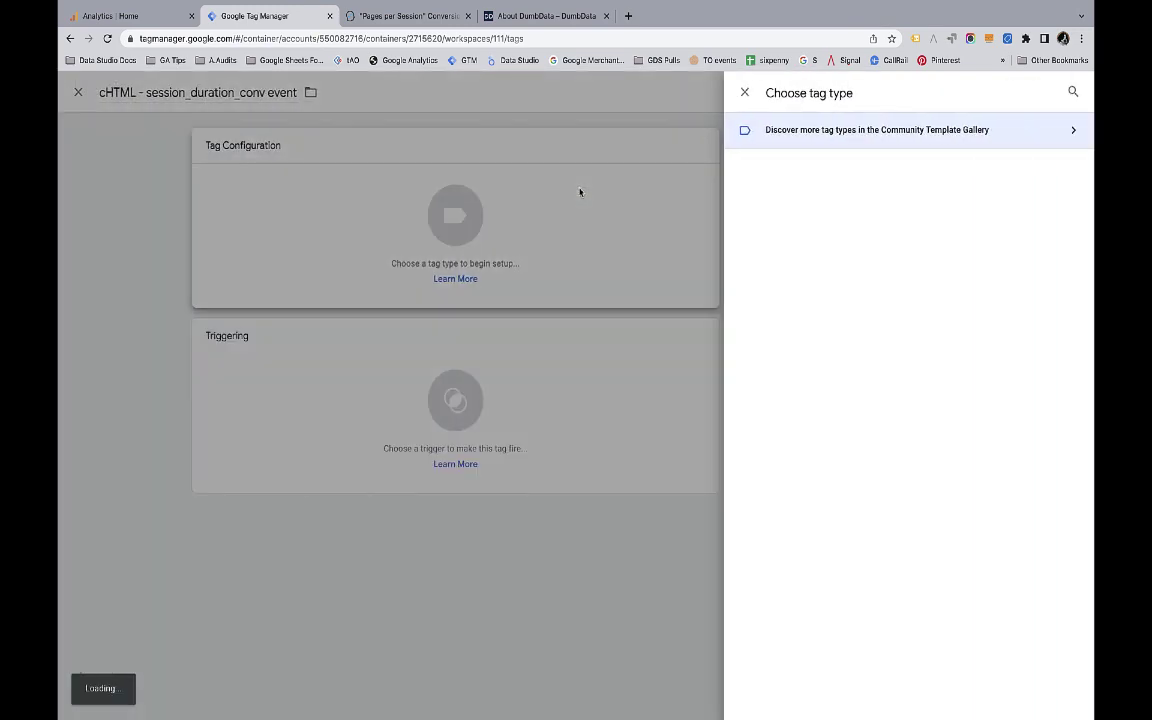
pyautogui.scroll(-3, 795, 310)
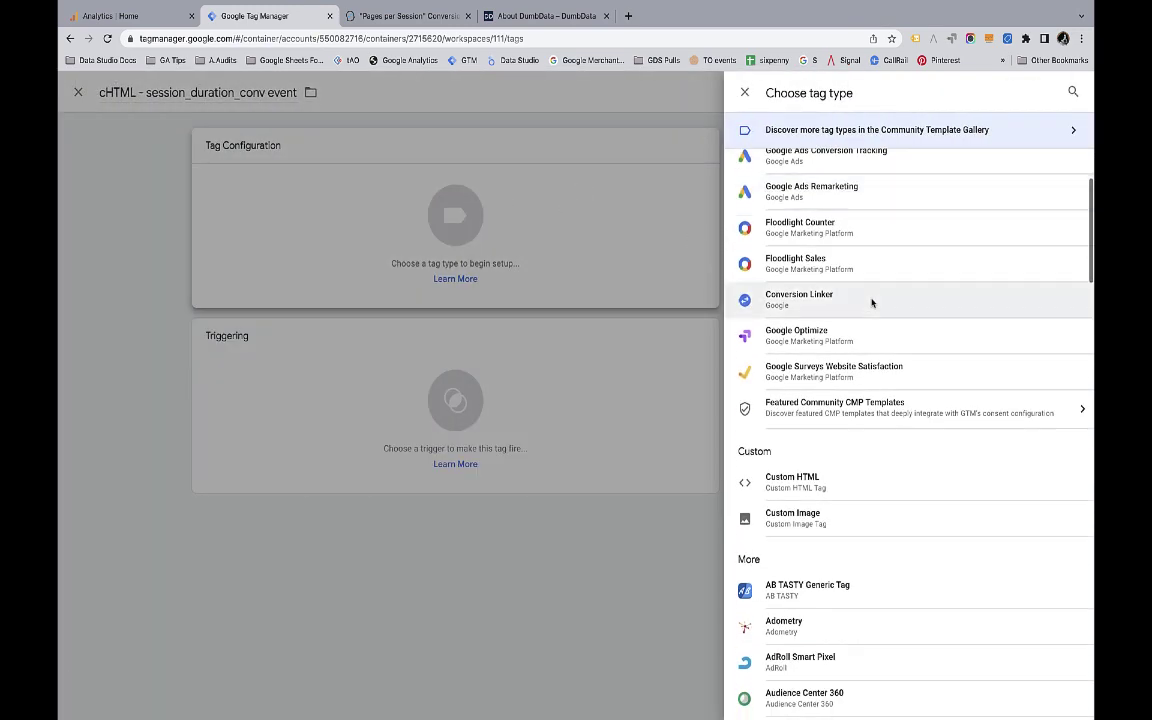
pyautogui.click(797, 345)
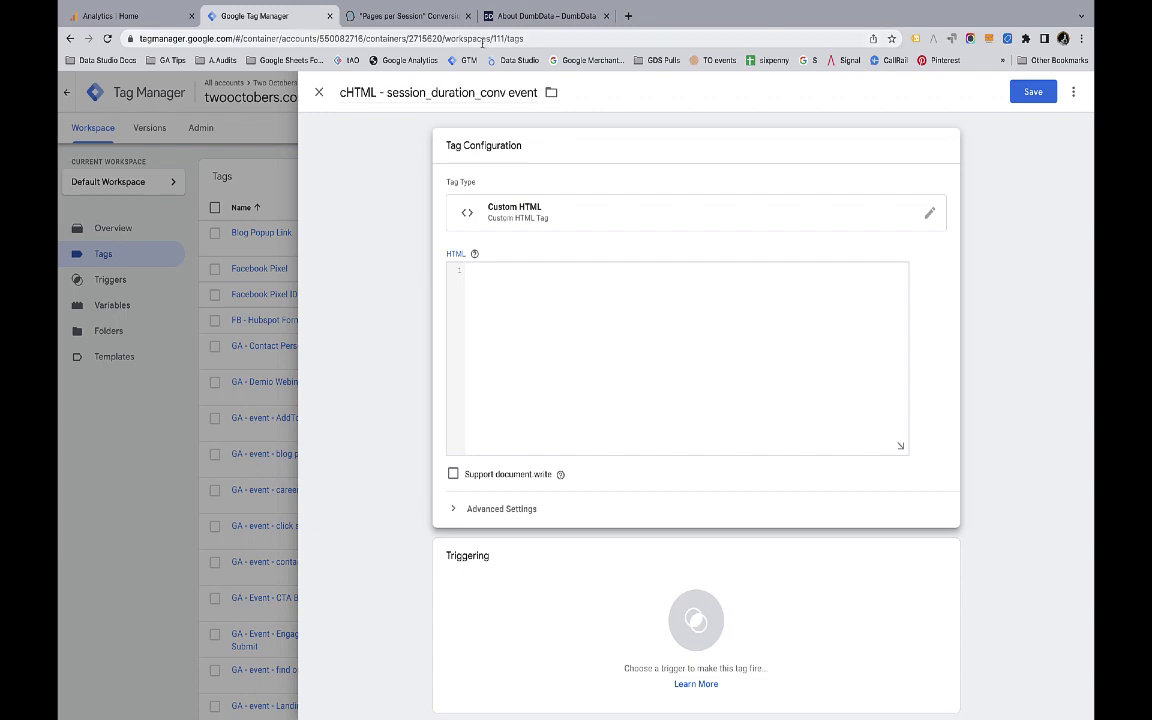
# - Copy the entire session duration script from the text editor and paste it into the tag's HTML code in Google Tag Manager
pyautogui.hotkey('ctrl', 'Up')
pyautogui.click(545, 45)
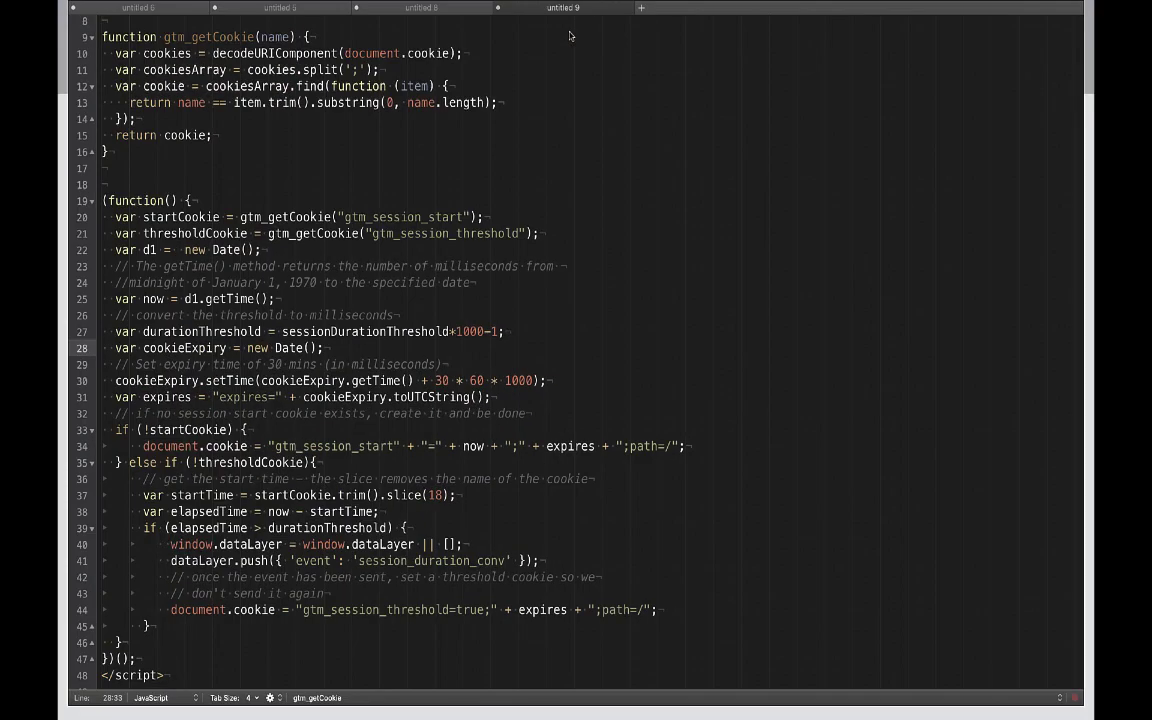
pyautogui.click(465, 170)
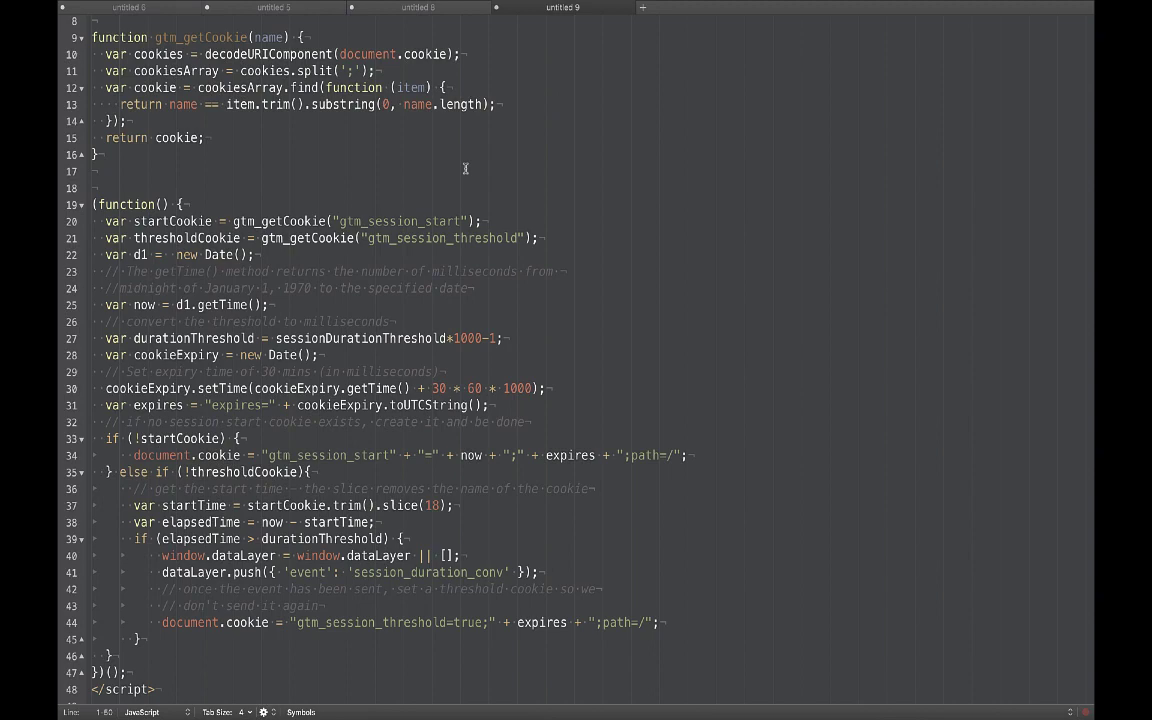
pyautogui.hotkey('ctrl', 'Up')
pyautogui.click(666, 44)
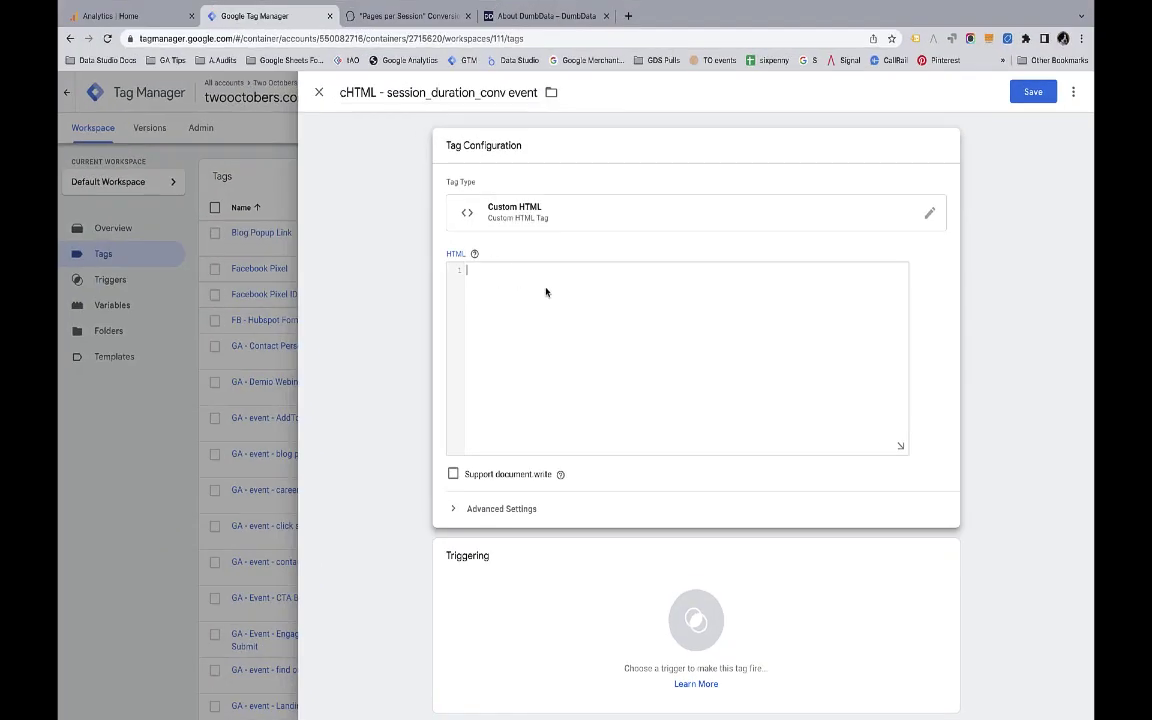
pyautogui.click(547, 303)
pyautogui.press('super+v')
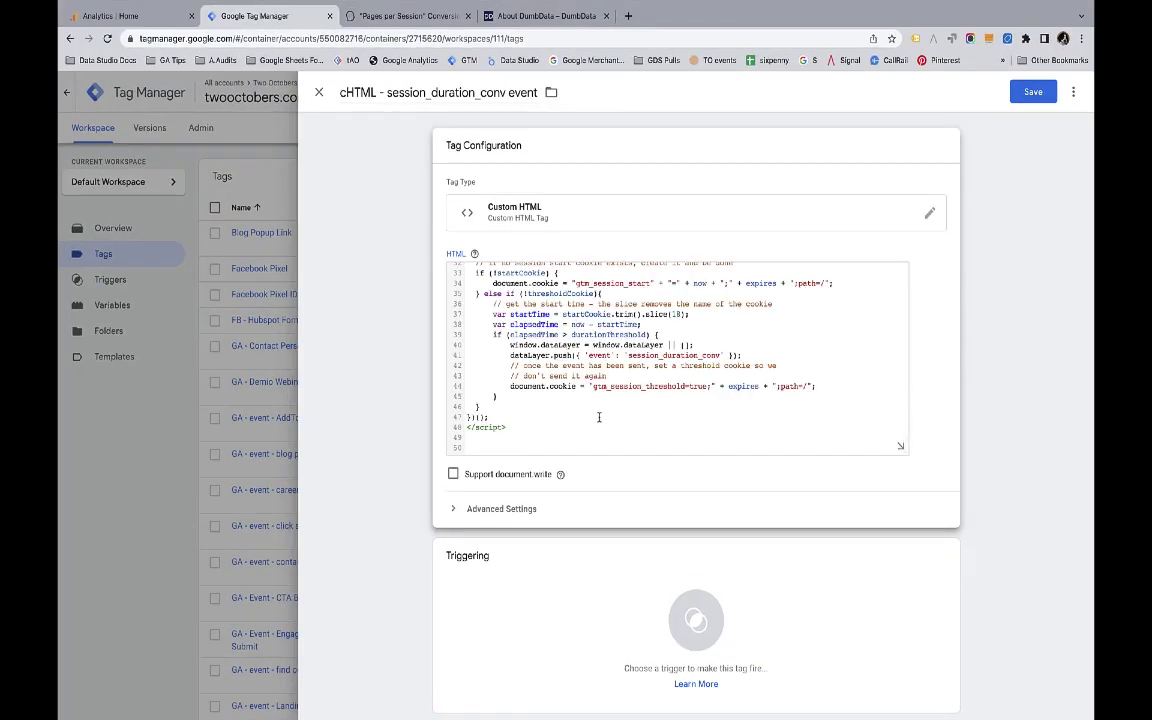
# - Add the All Pages page view trigger to the cHTML - session_duration_conv event tag
pyautogui.click(573, 588)
pyautogui.scroll(-2, 563, 559)
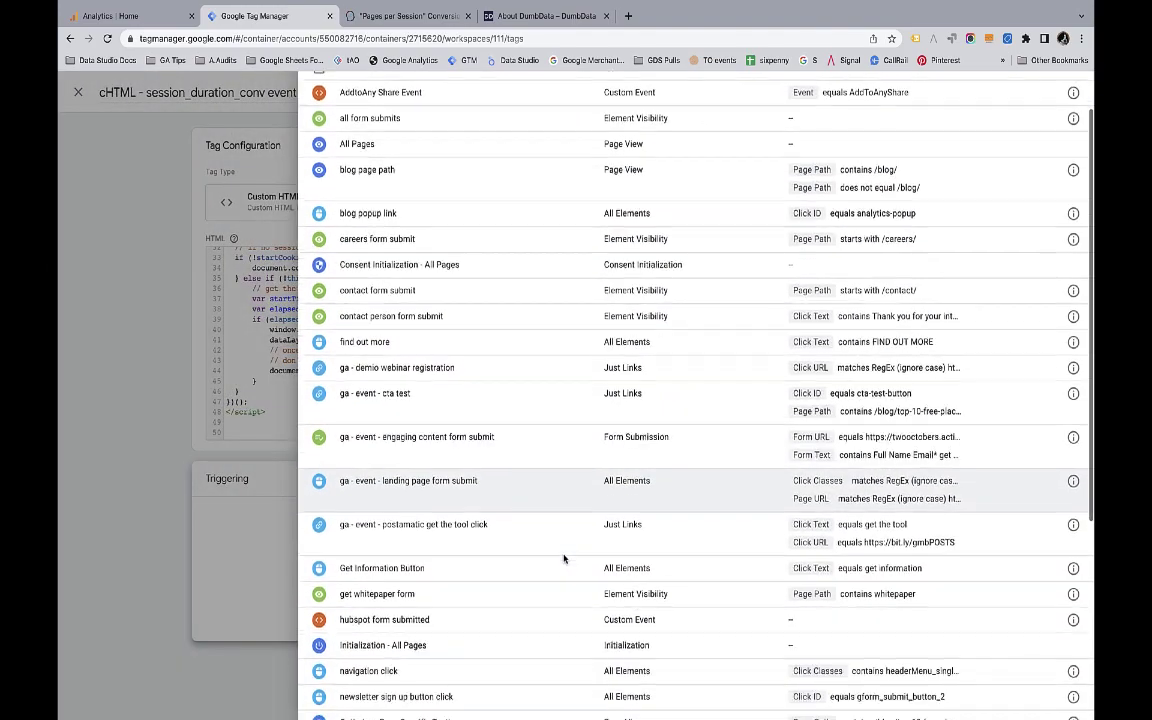
pyautogui.scroll(2, 563, 559)
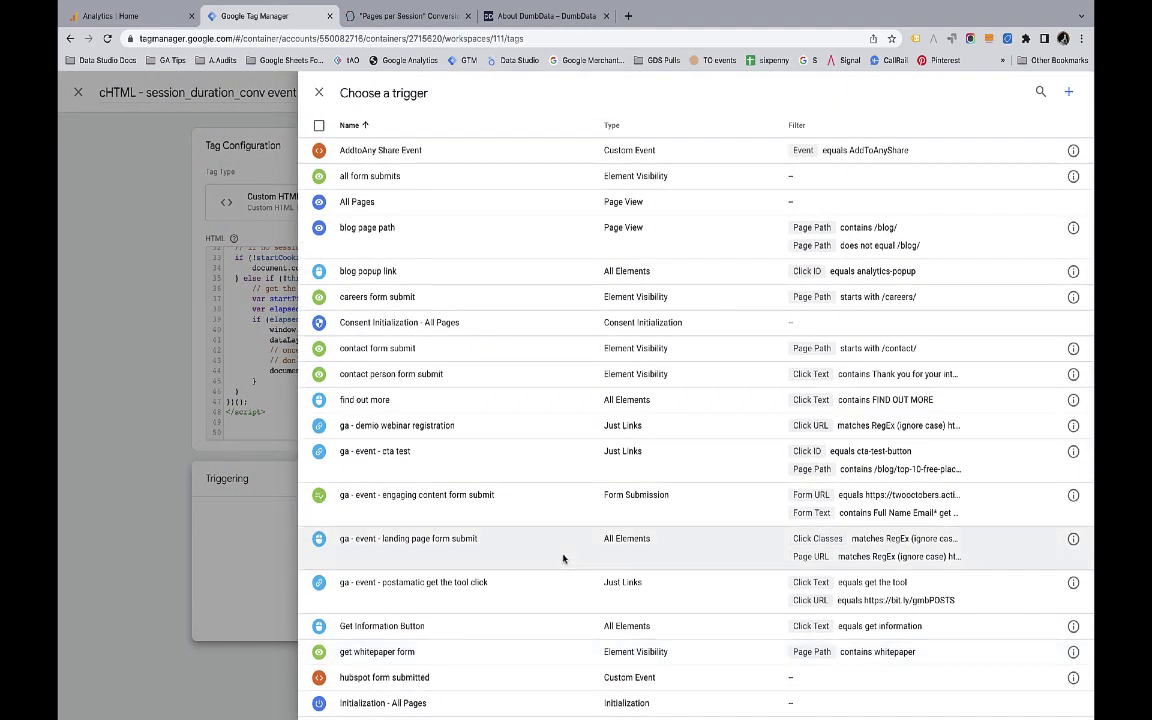
pyautogui.scroll(-2, 563, 553)
pyautogui.scroll(3, 563, 550)
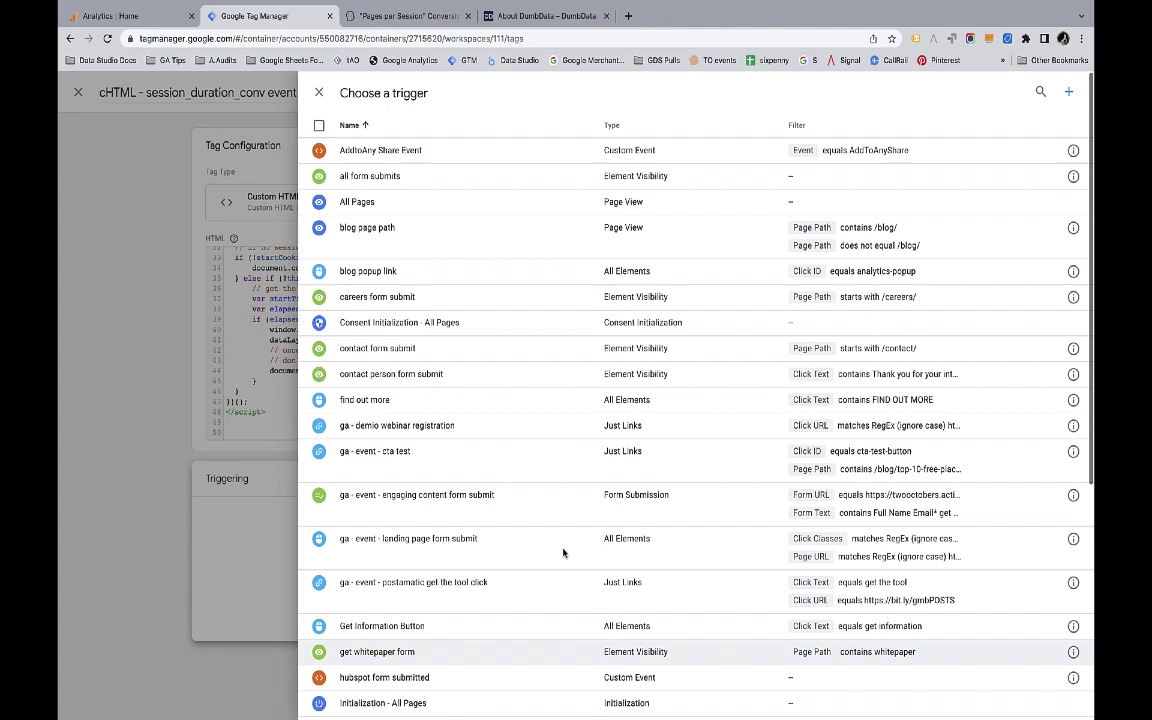
pyautogui.click(345, 201)
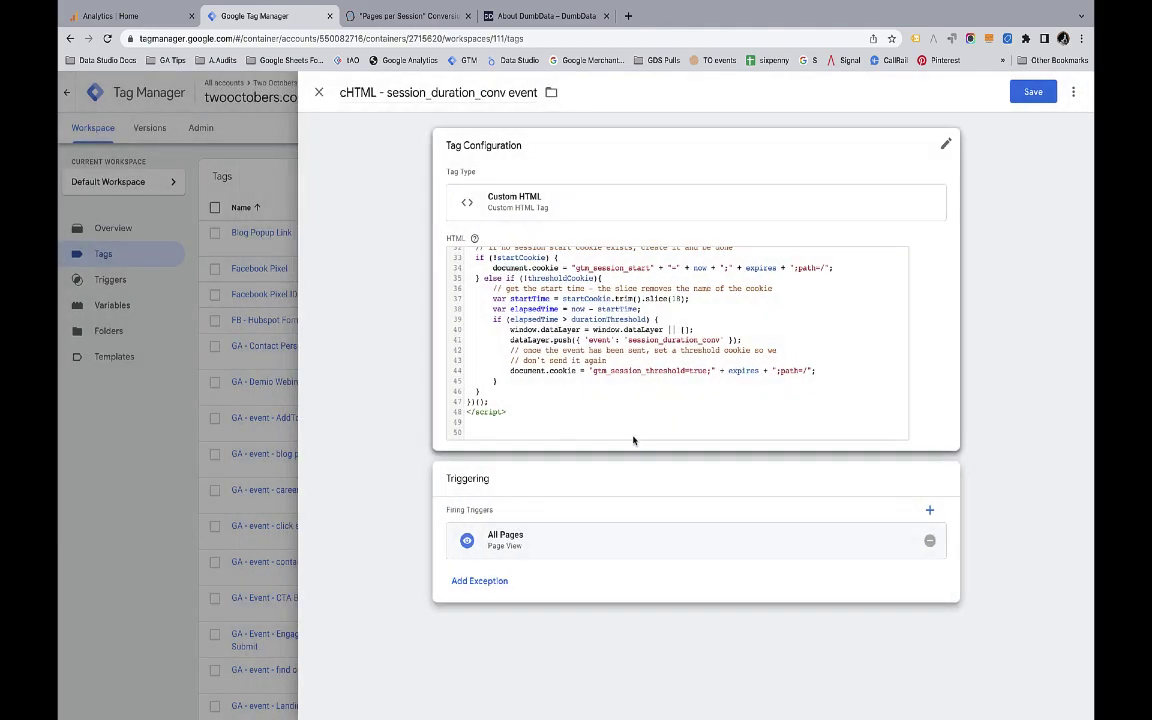
# - Add the scroll depth trigger as a second firing trigger and save the Custom HTML tag
pyautogui.click(929, 510)
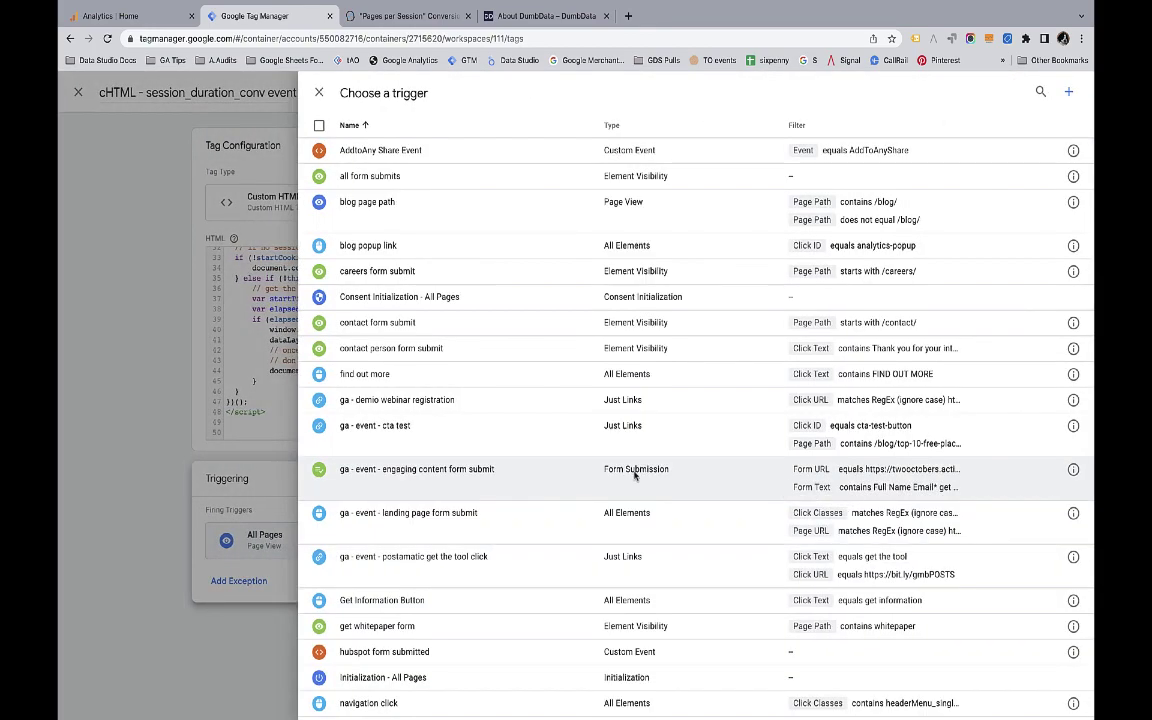
pyautogui.scroll(-3, 586, 477)
pyautogui.scroll(-3, 586, 477)
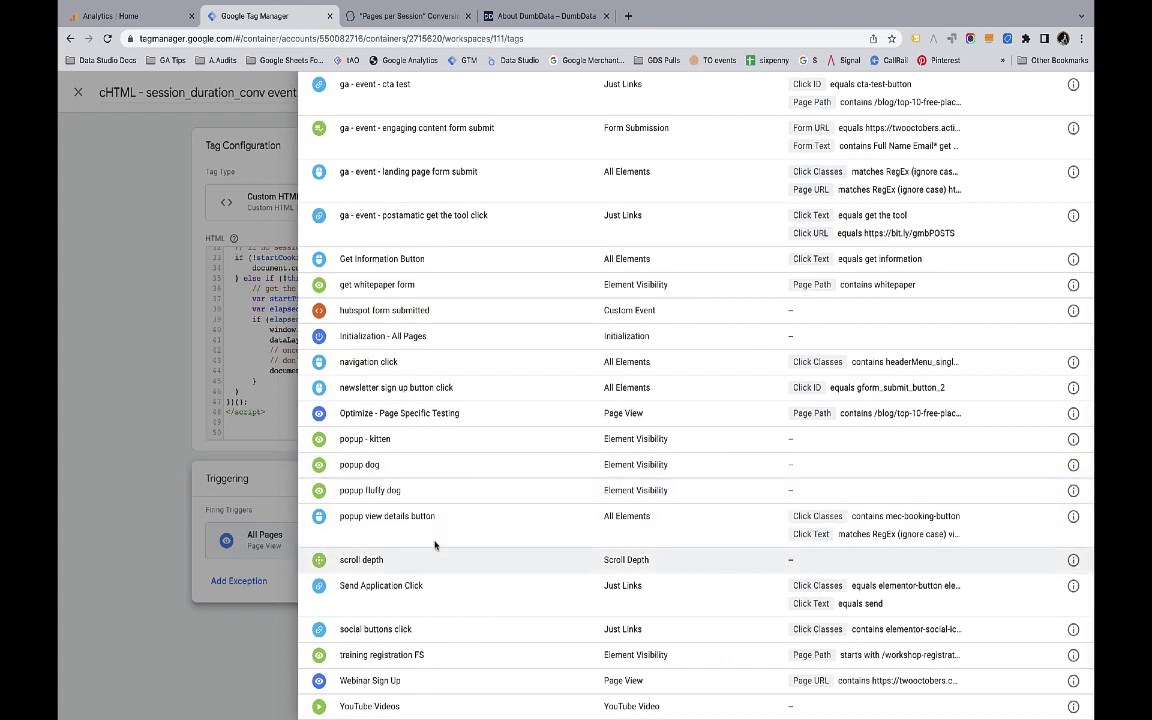
pyautogui.click(375, 561)
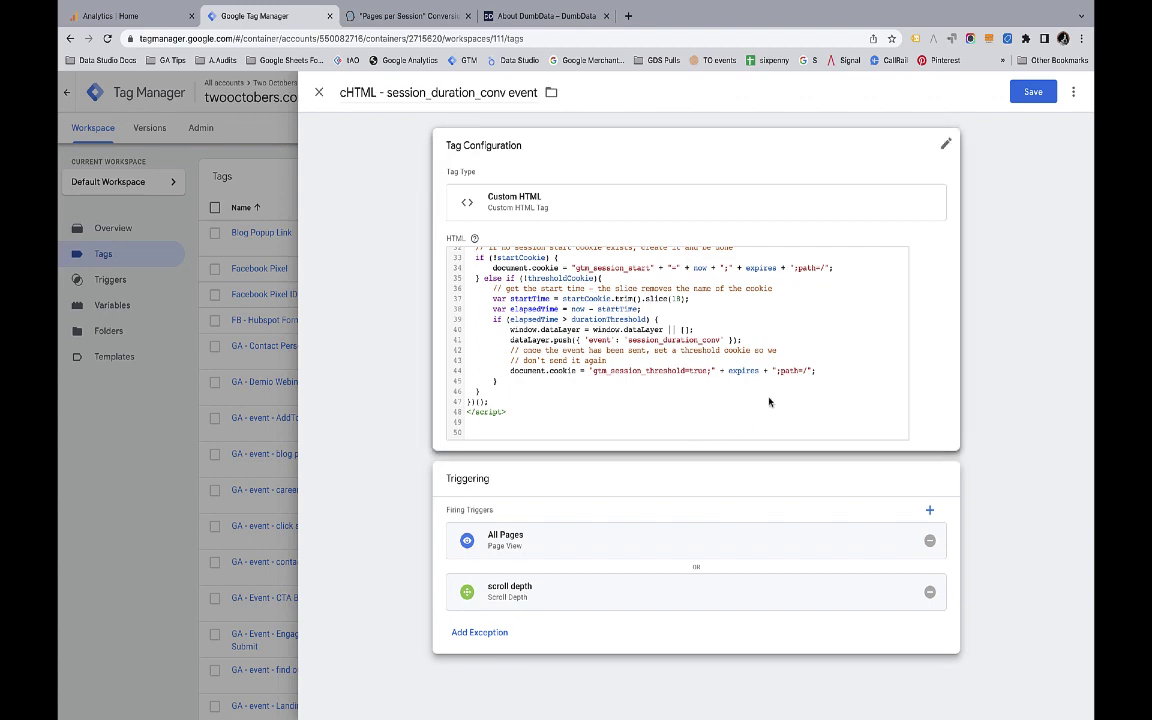
pyautogui.click(1034, 92)
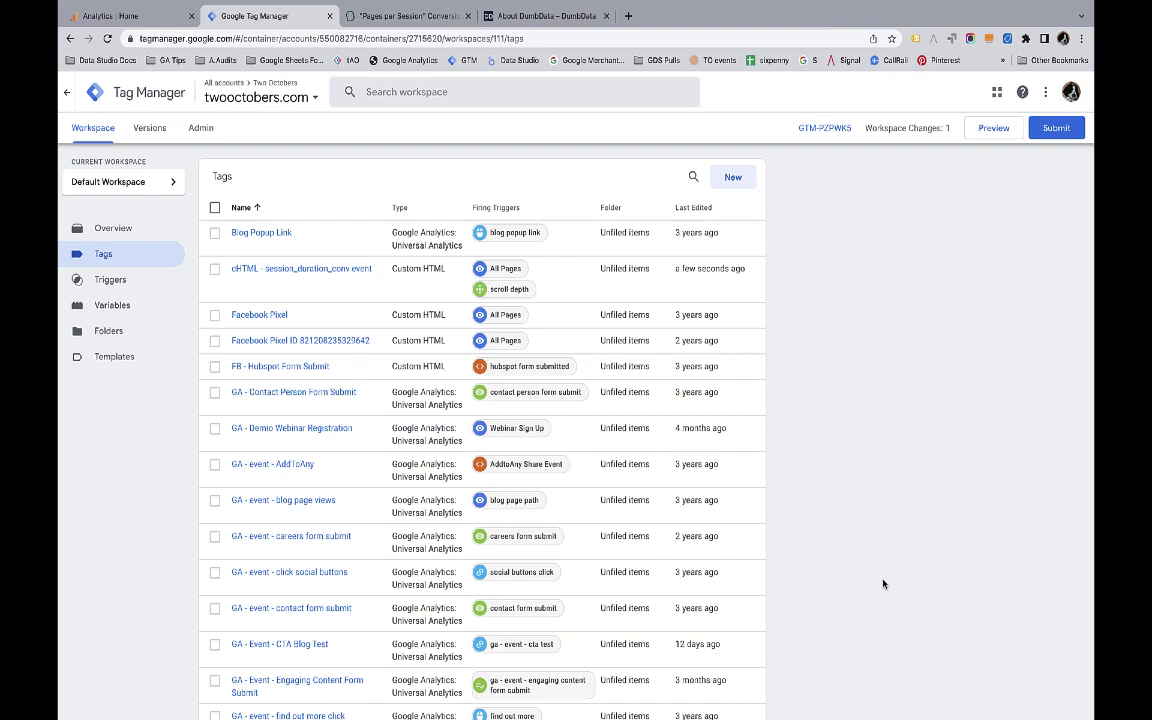
# - Create a new trigger in the workspace and set its type to Custom Event
pyautogui.click(108, 282)
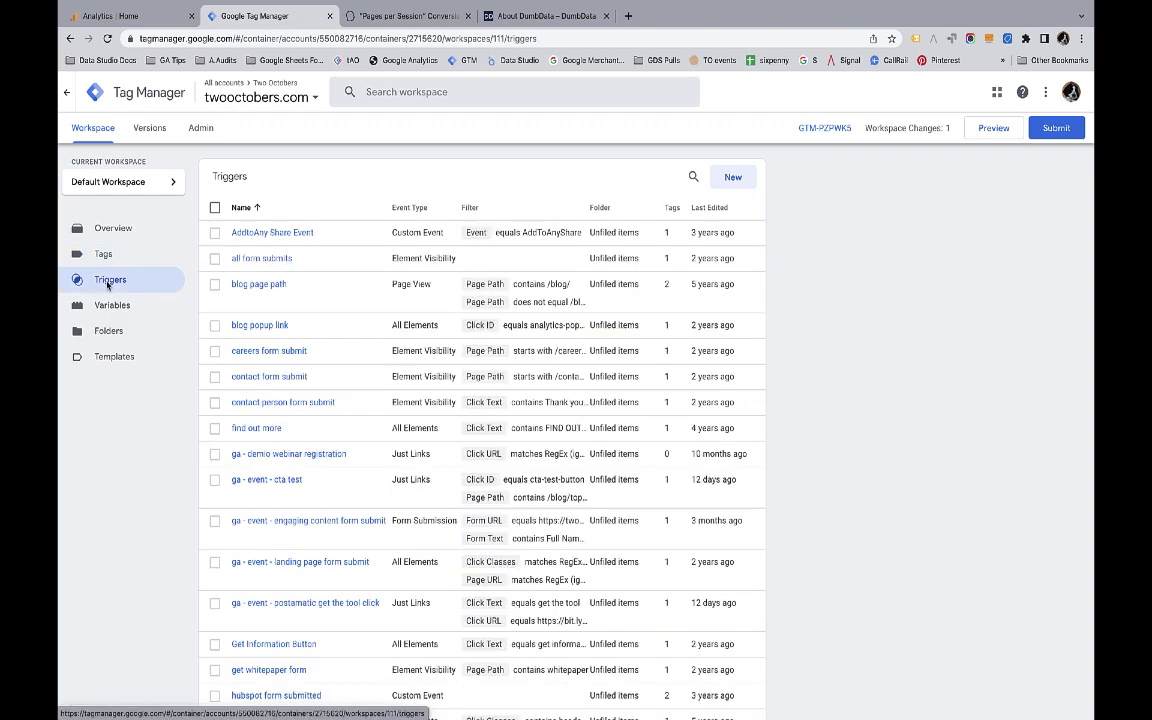
pyautogui.click(733, 177)
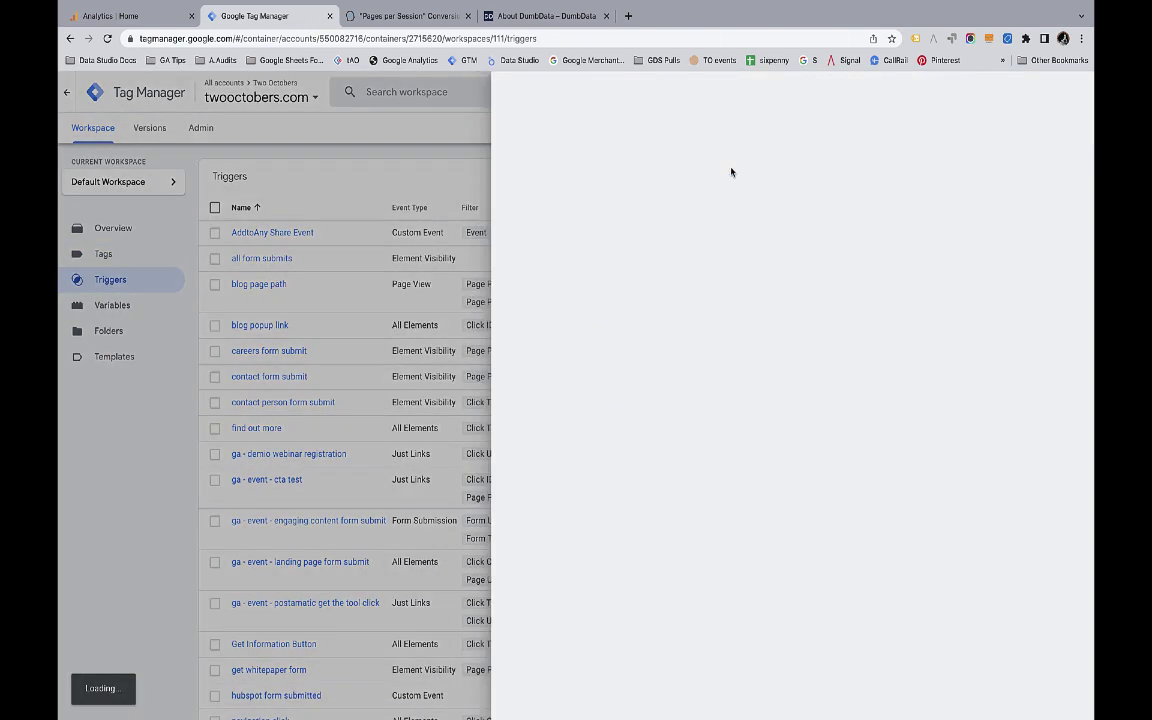
pyautogui.click(535, 193)
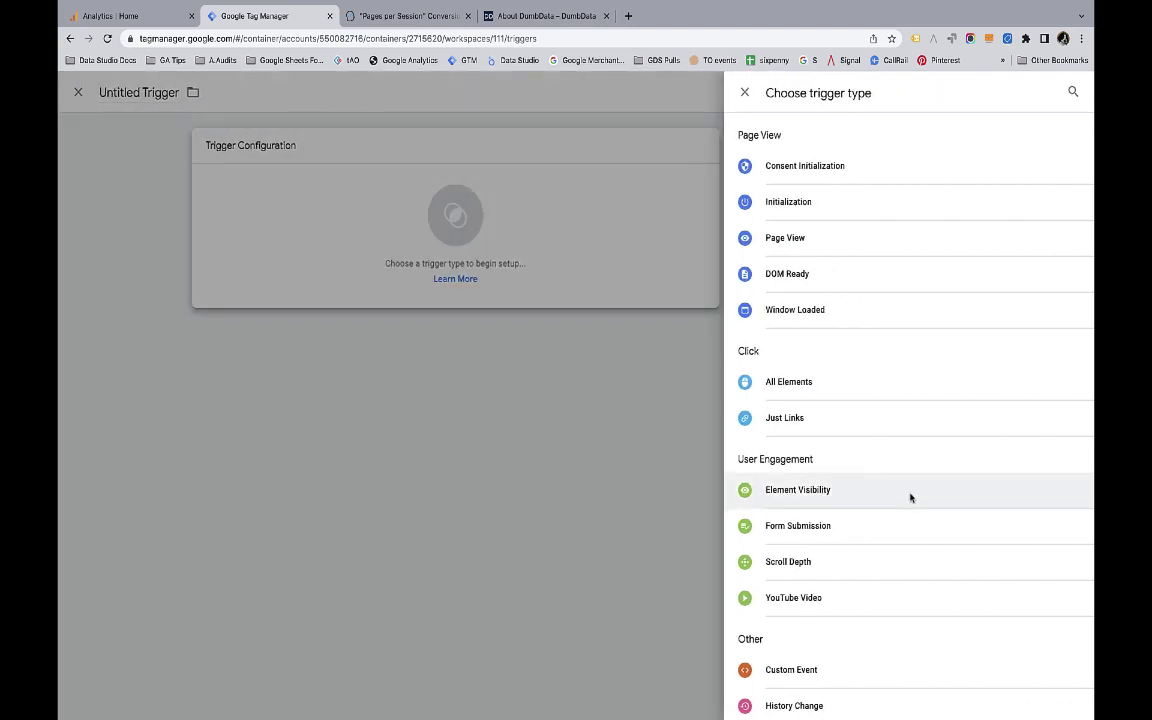
pyautogui.scroll(-2, 880, 510)
pyautogui.click(805, 557)
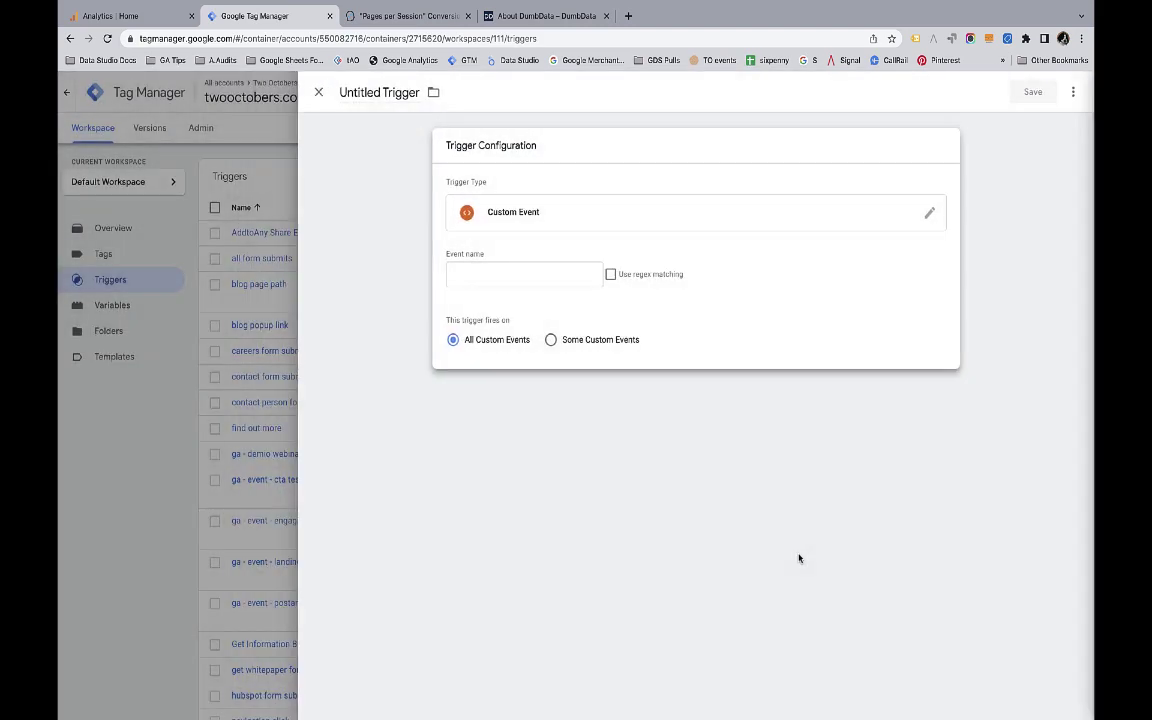
# - Set the trigger's event name to session_duration_conv
pyautogui.click(548, 279)
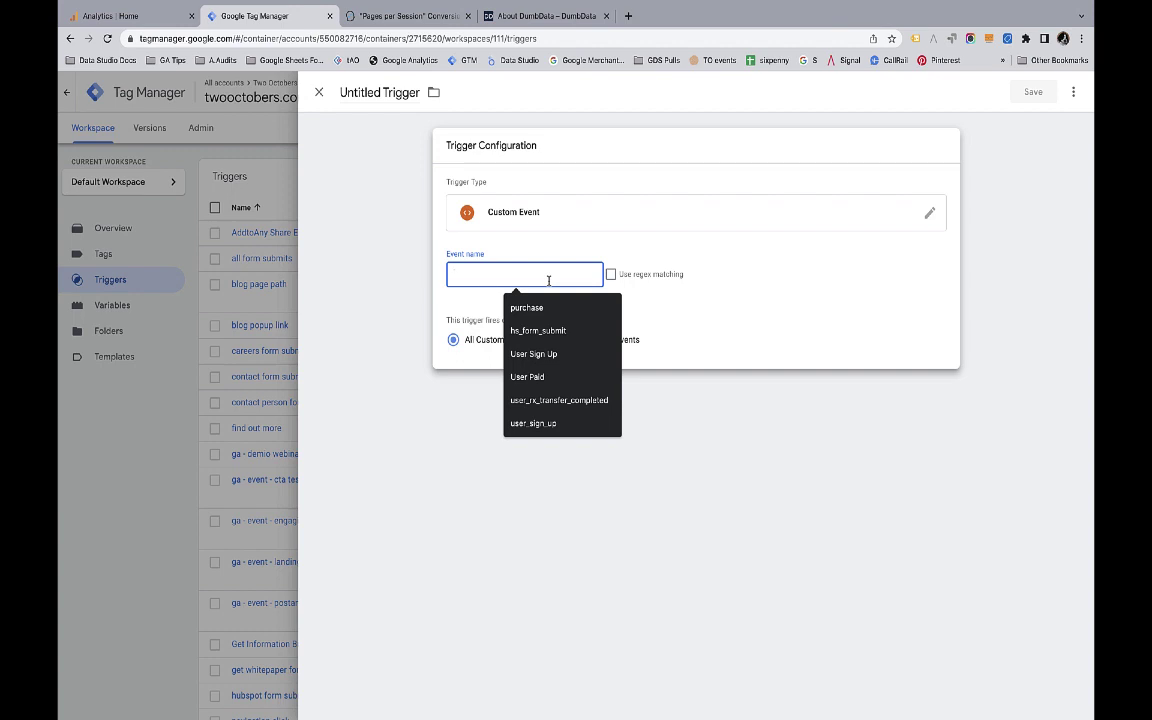
pyautogui.write('ses')
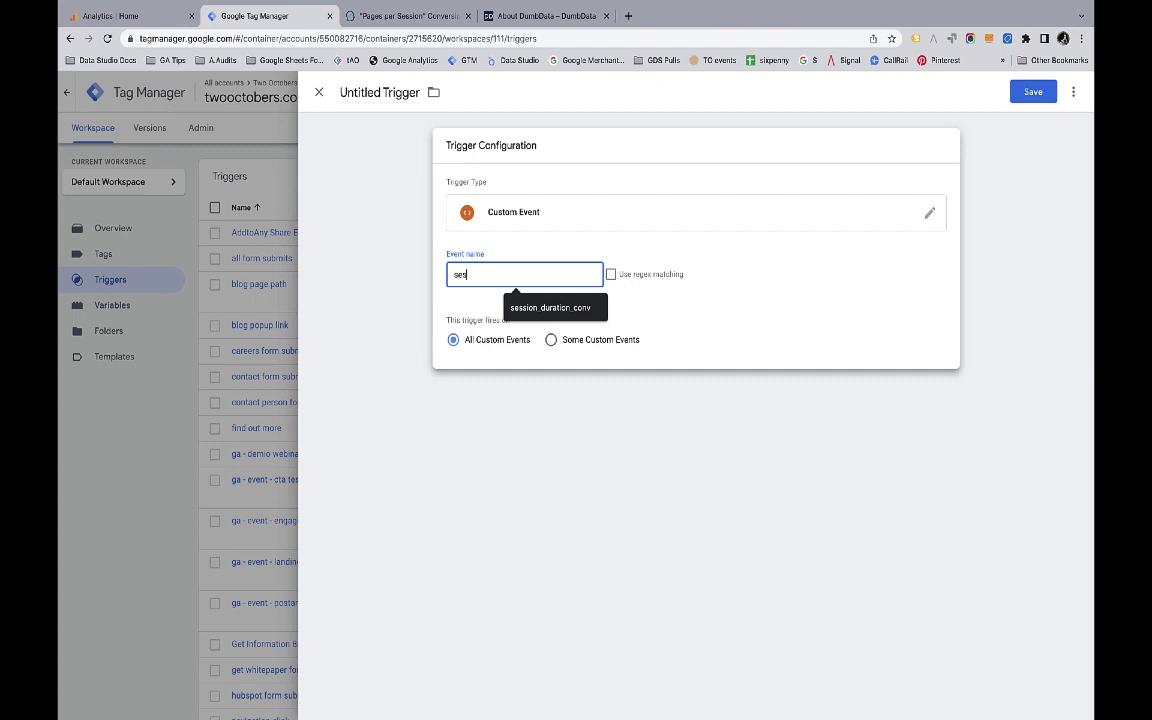
pyautogui.write('sion_duration_conv')
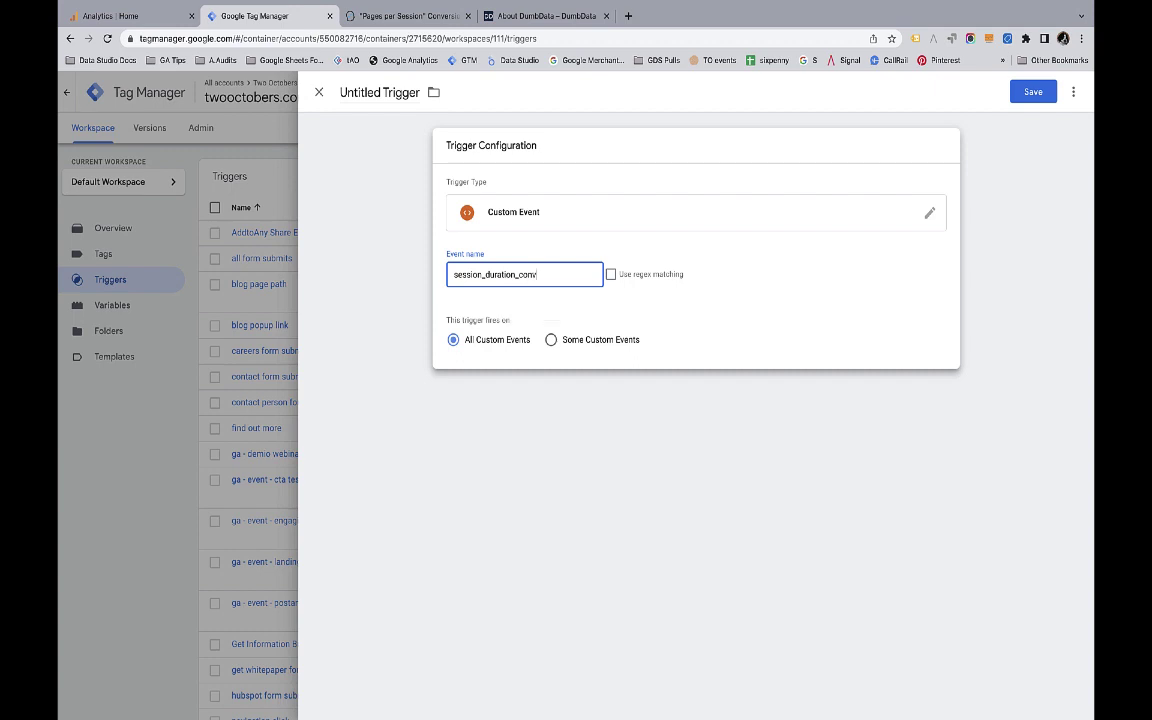
# - Name the trigger "dle - session_duration_conv" and save it
pyautogui.click(385, 92)
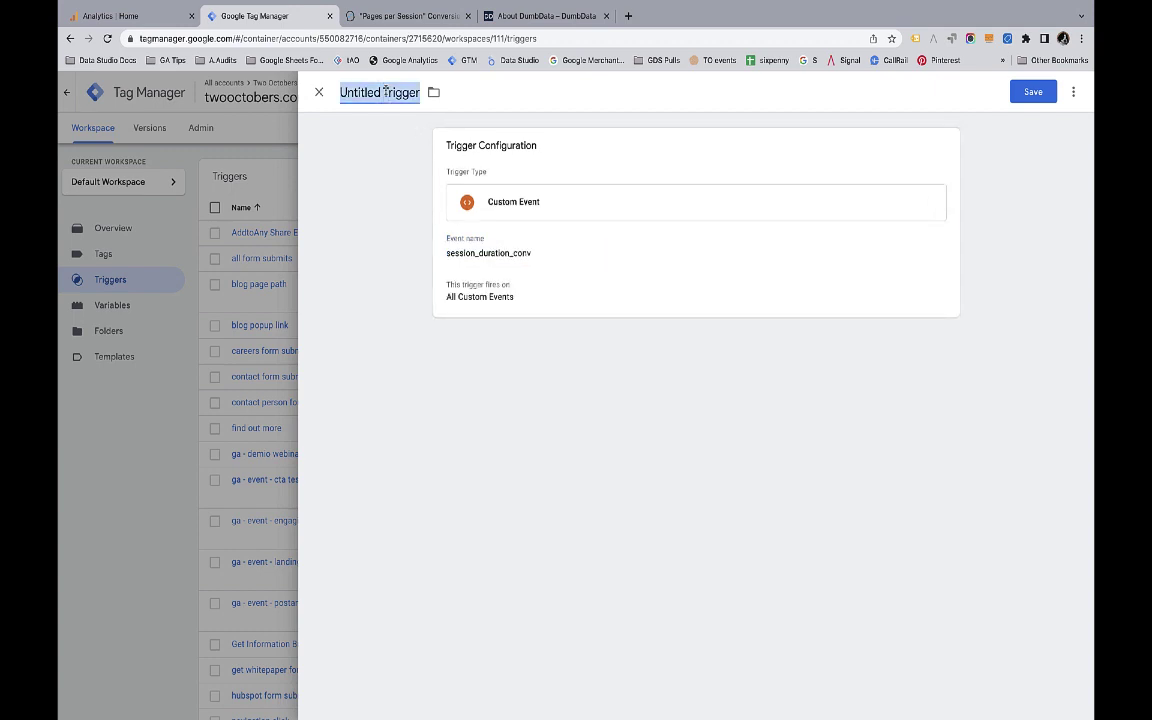
pyautogui.write('dle - ')
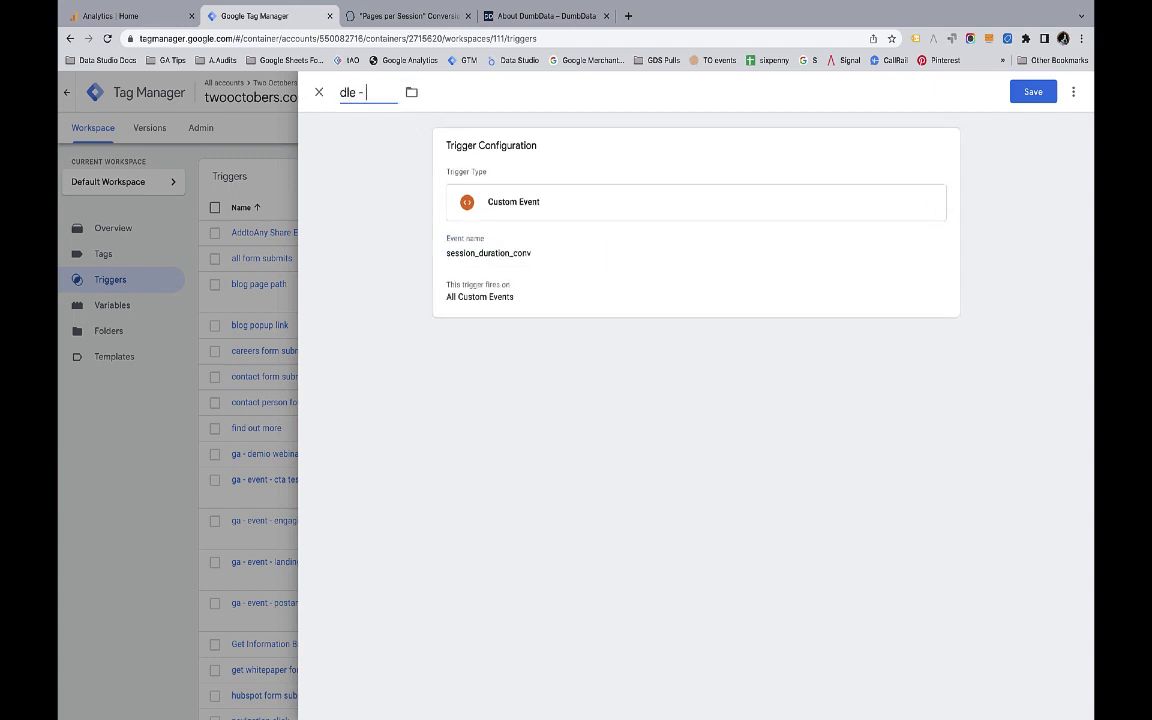
pyautogui.write('session_durati')
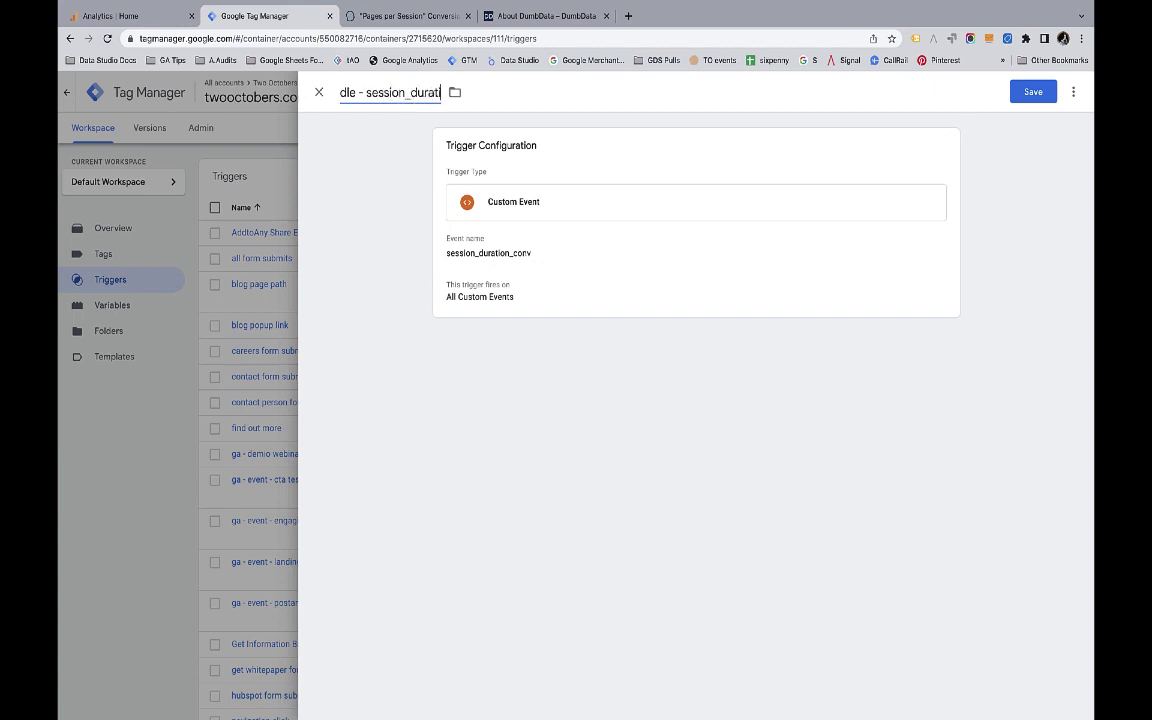
pyautogui.write('on_conv')
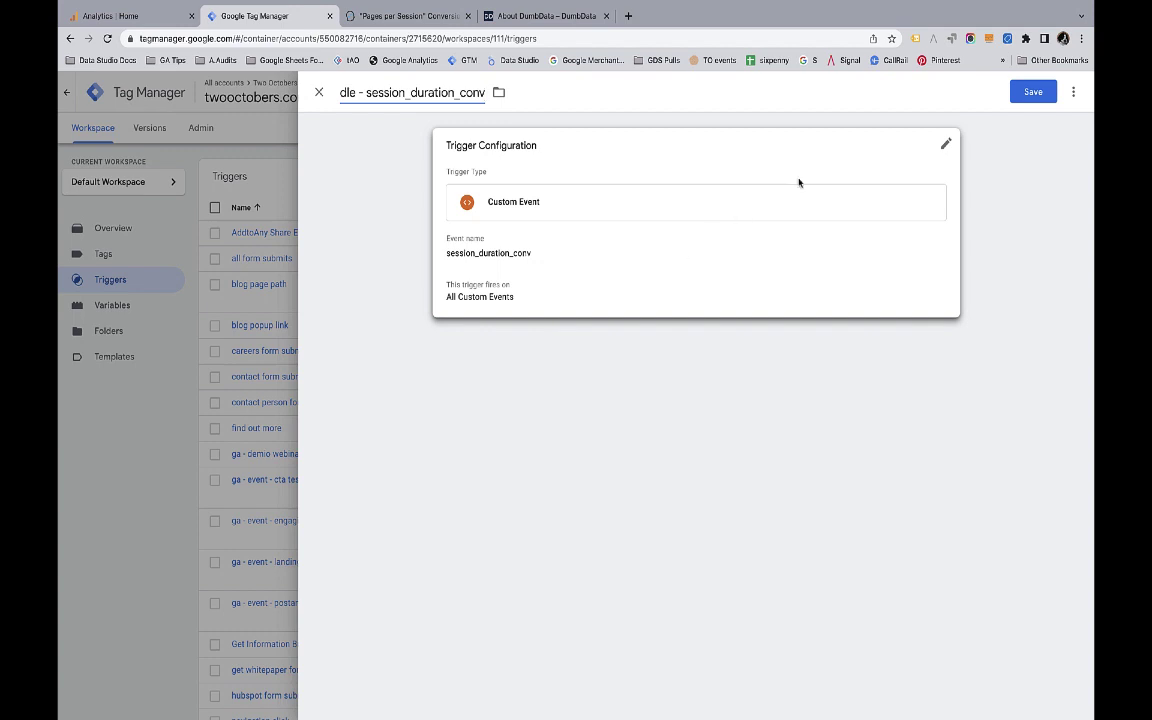
pyautogui.click(1030, 92)
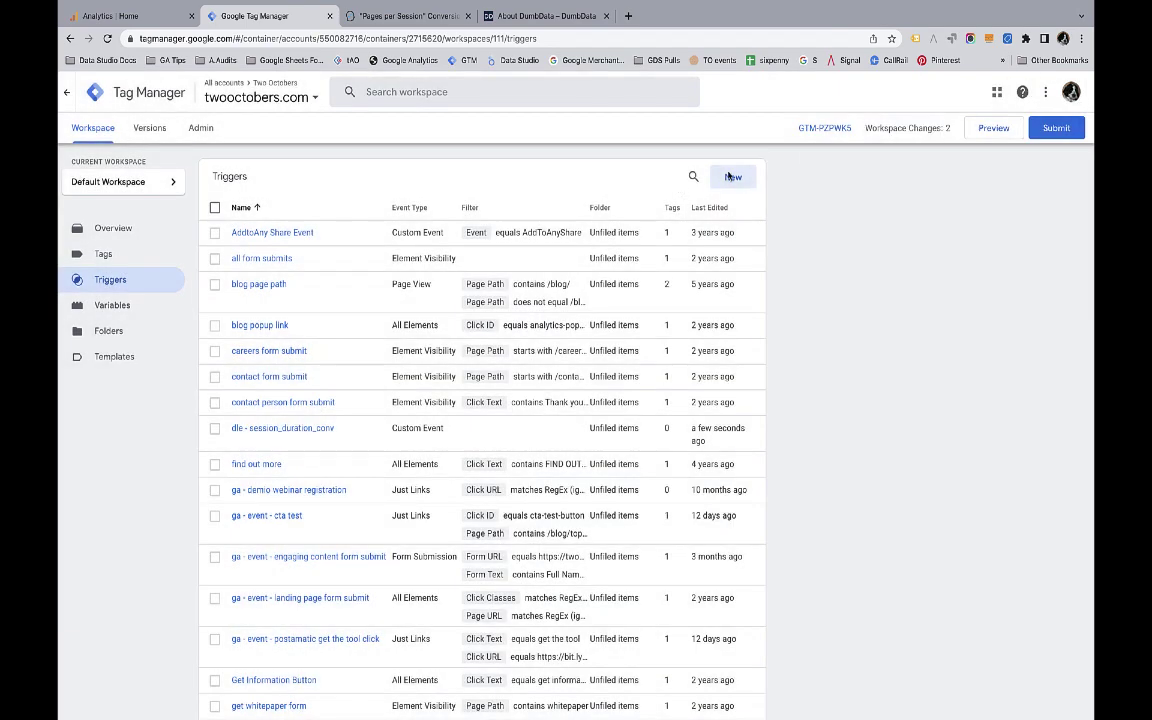
# - Create a new tag and set its type to Google Analytics: GA4 Event
pyautogui.click(106, 256)
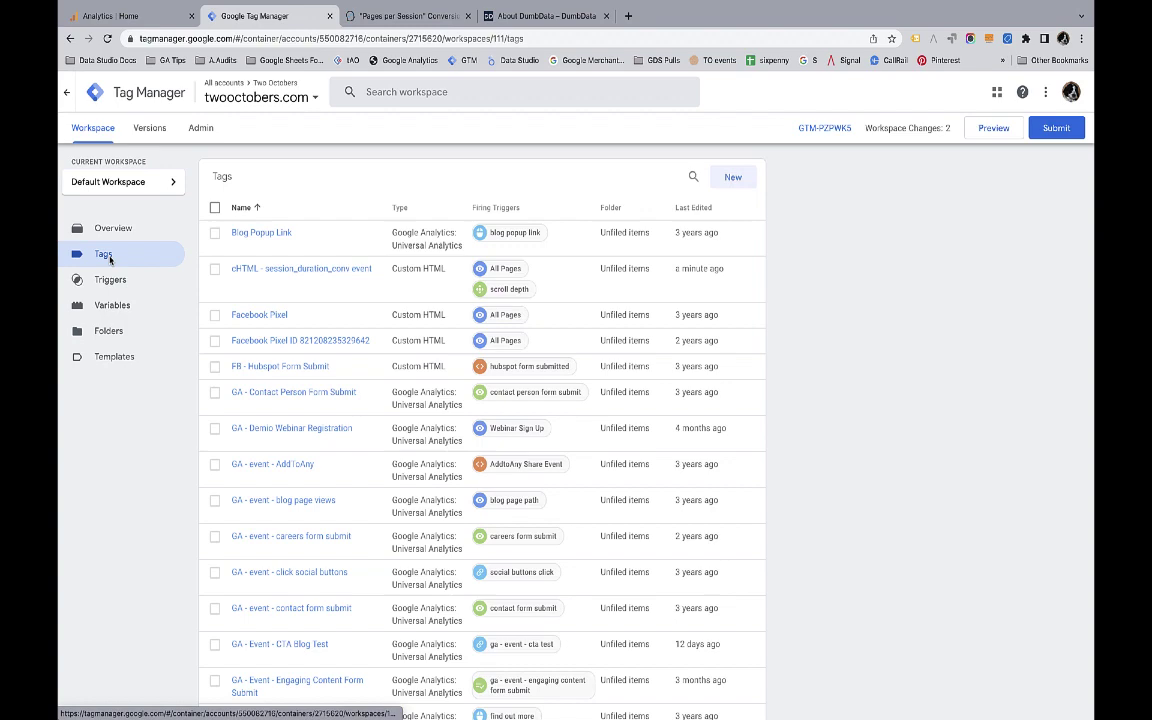
pyautogui.click(738, 180)
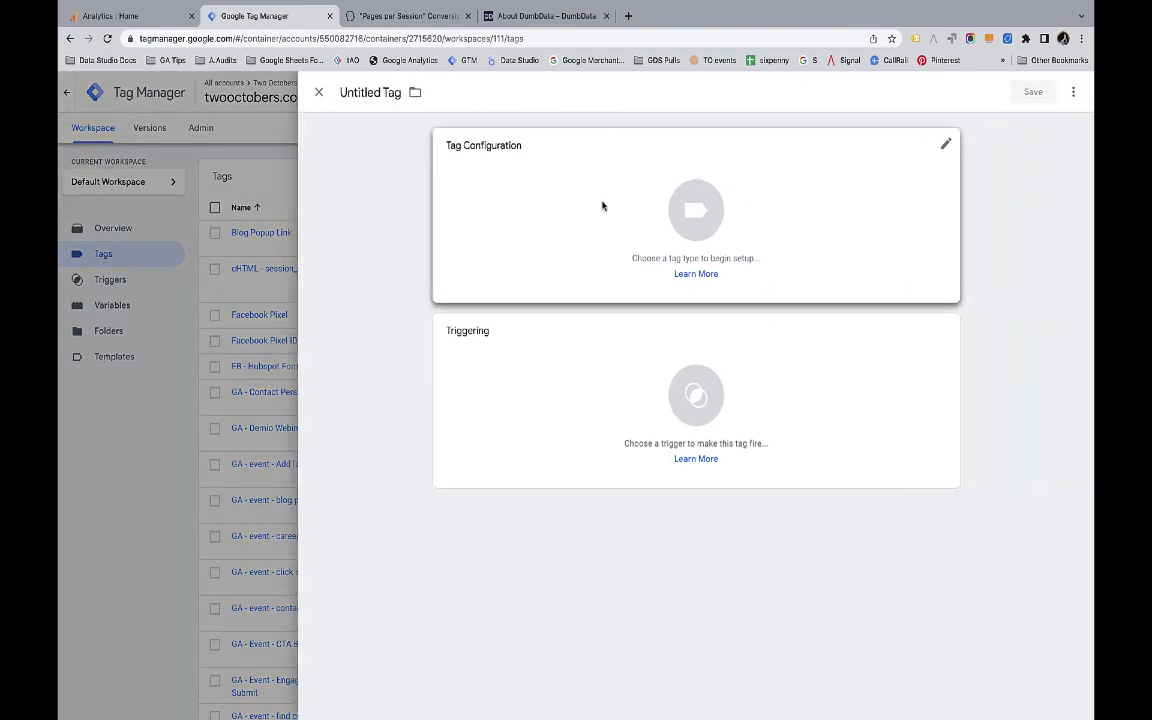
pyautogui.click(606, 207)
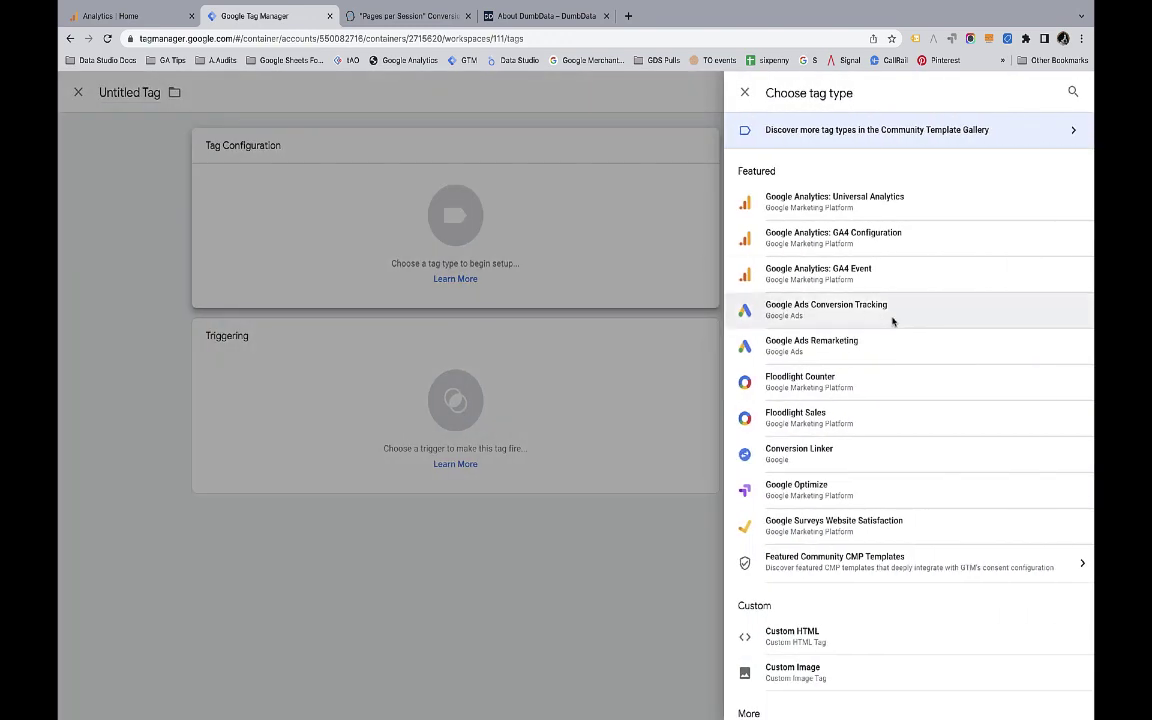
pyautogui.scroll(-1, 890, 320)
pyautogui.scroll(1, 880, 310)
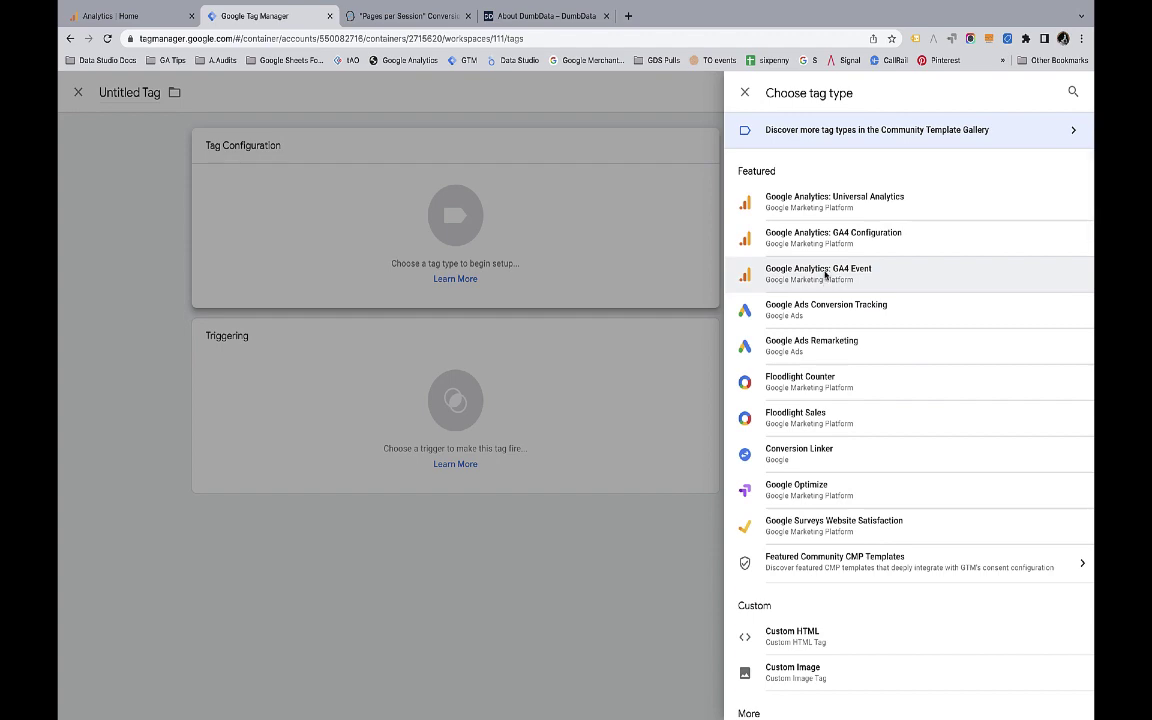
pyautogui.click(826, 275)
# - Select GA4 - Configuration as the configuration tag and set the event name to session_duration_conv
pyautogui.click(567, 279)
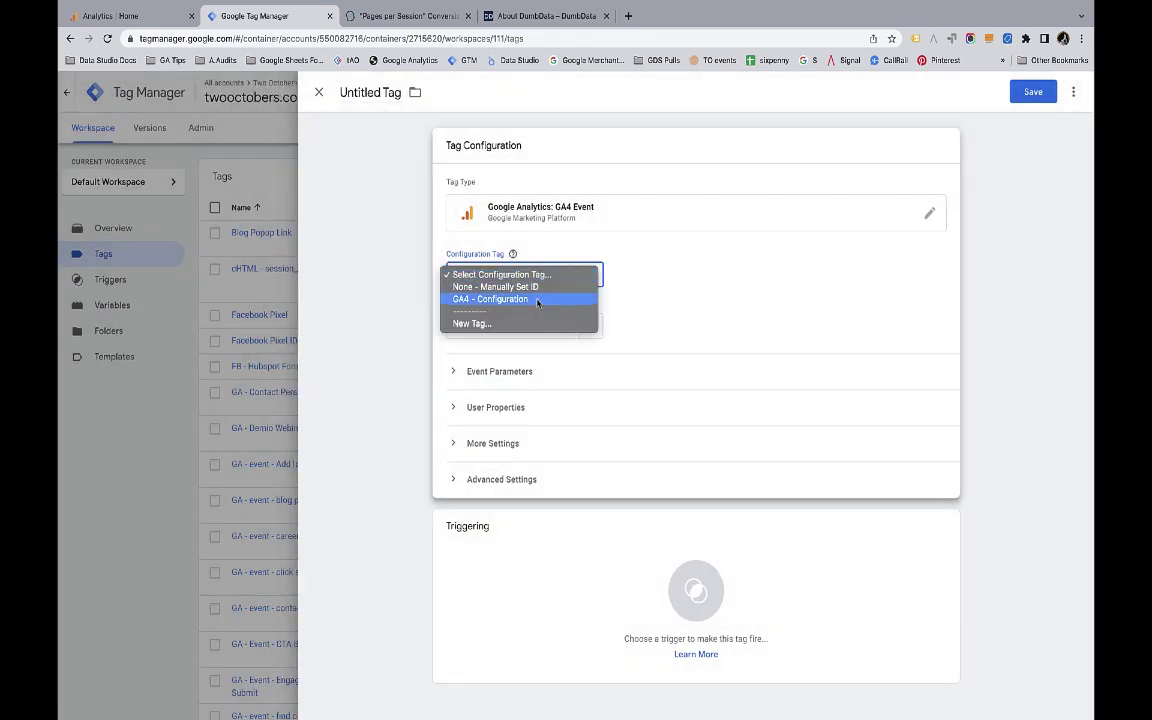
pyautogui.click(539, 298)
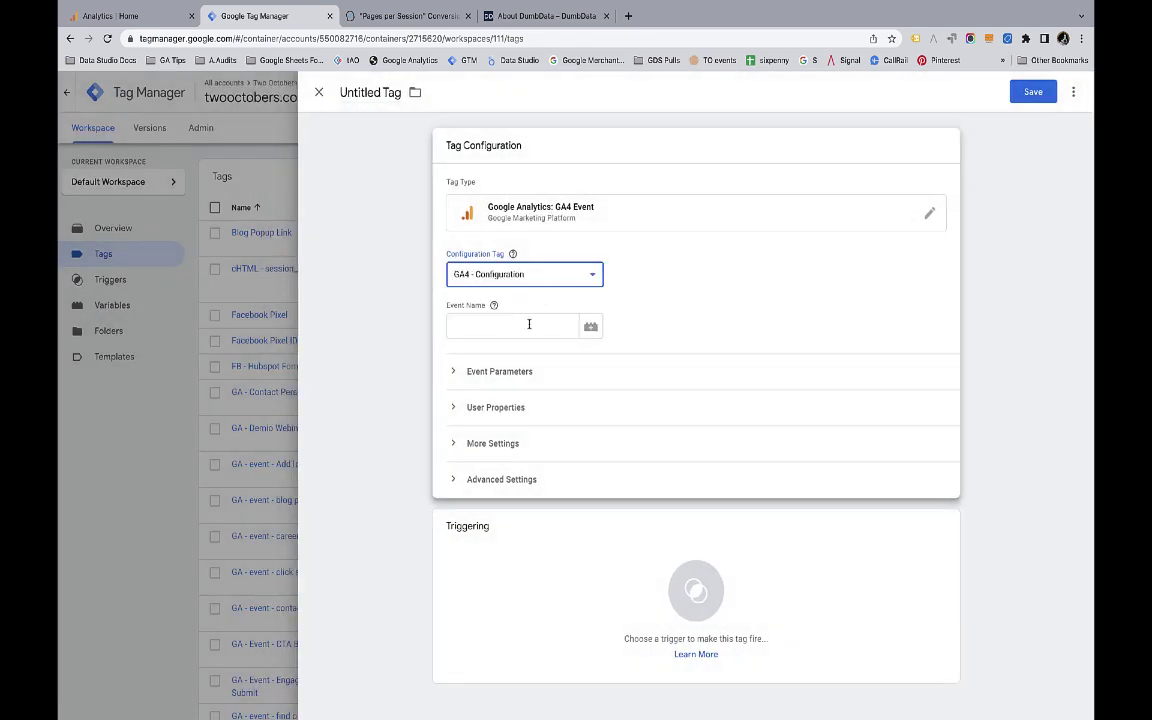
pyautogui.click(530, 325)
pyautogui.write('sessio')
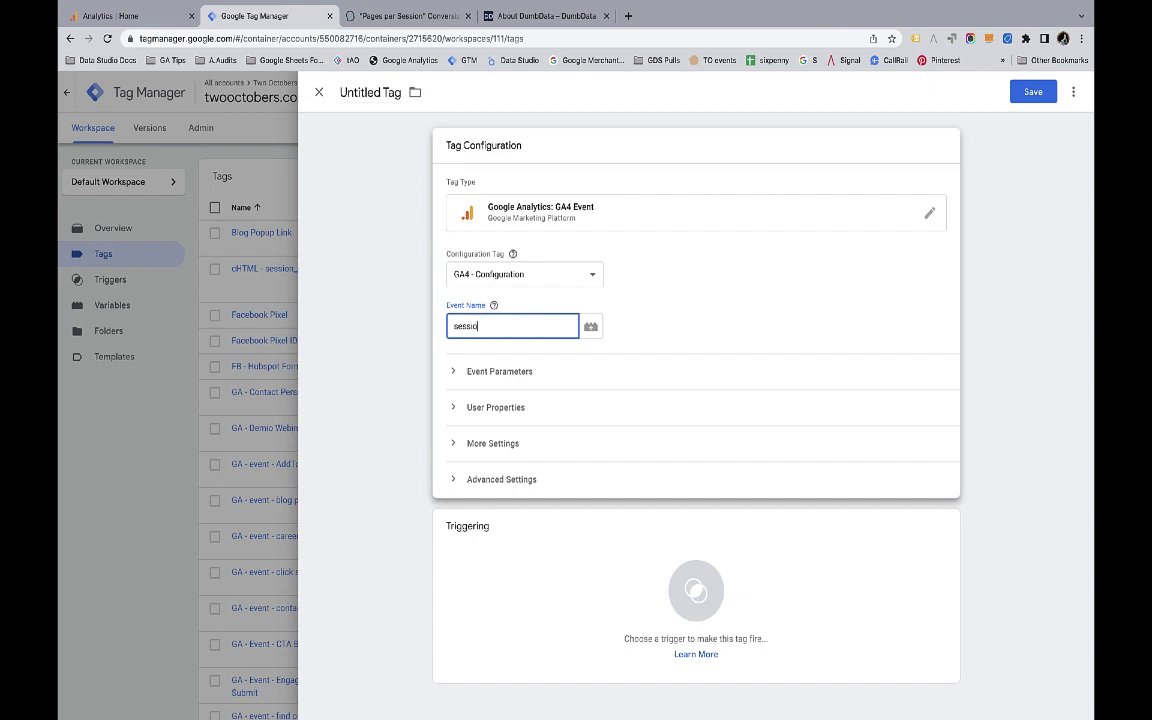
pyautogui.write('n_duration_conv')
pyautogui.click(722, 327)
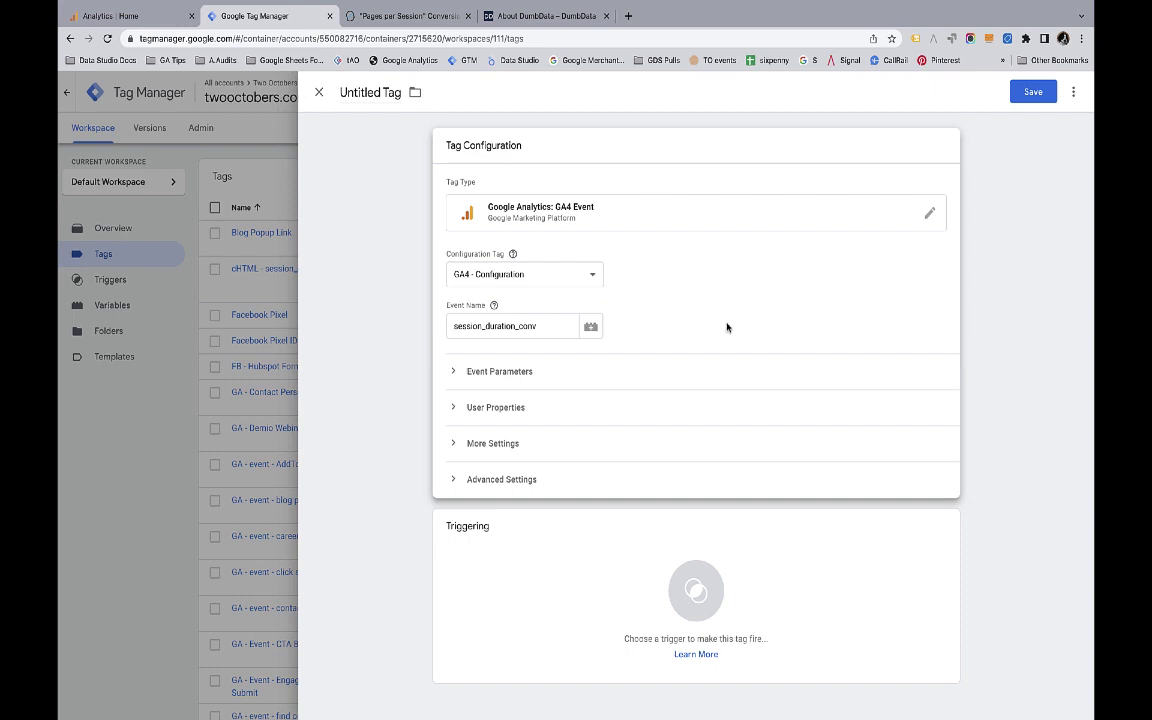
# - Name the GA4 event tag "GA4 - event - session_duration_conv"
pyautogui.click(361, 92)
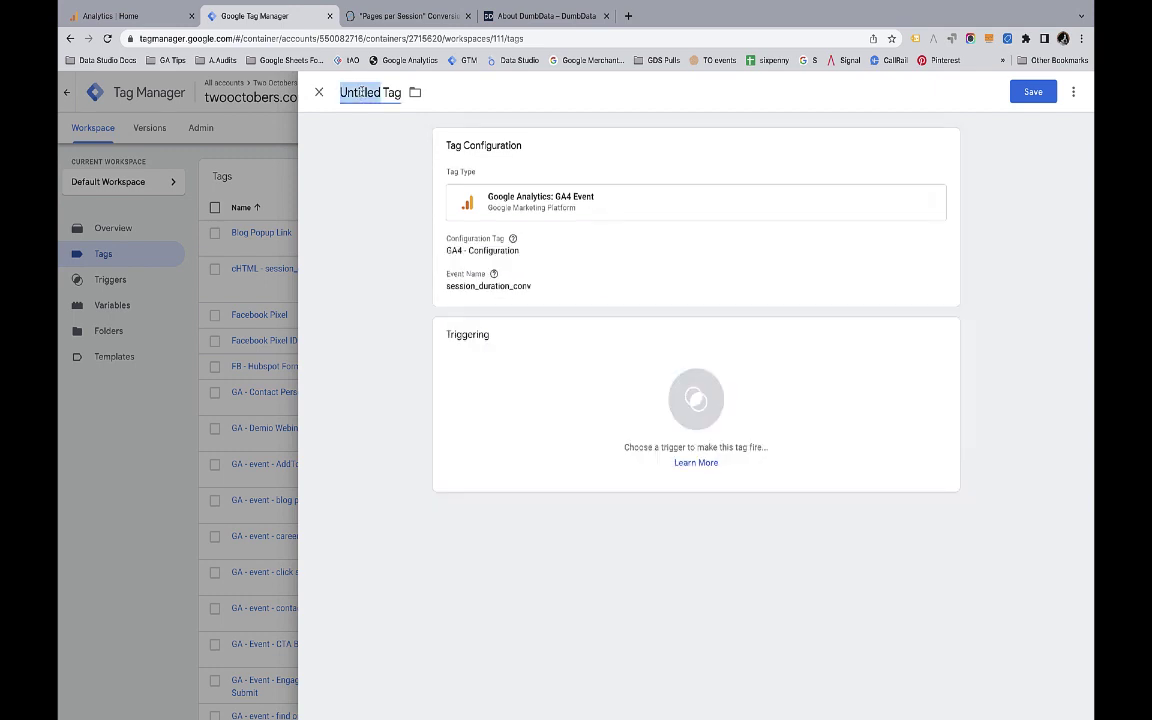
pyautogui.hotkey('shift', 'Right')
pyautogui.hotkey('shift', 'Right')
pyautogui.hotkey('shift', 'Right')
pyautogui.hotkey('shift', 'Right')
pyautogui.hotkey('shift', 'Right')
pyautogui.tripleClick(373, 90)
pyautogui.write('GA')
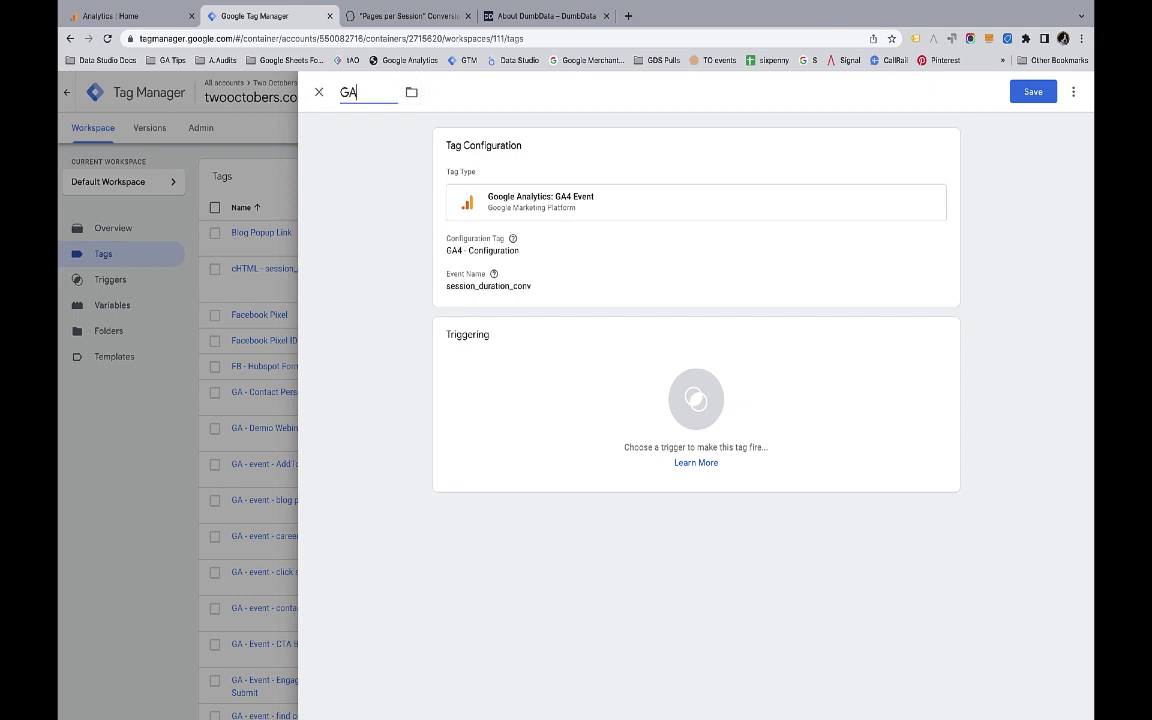
pyautogui.write('4 - event - sessi')
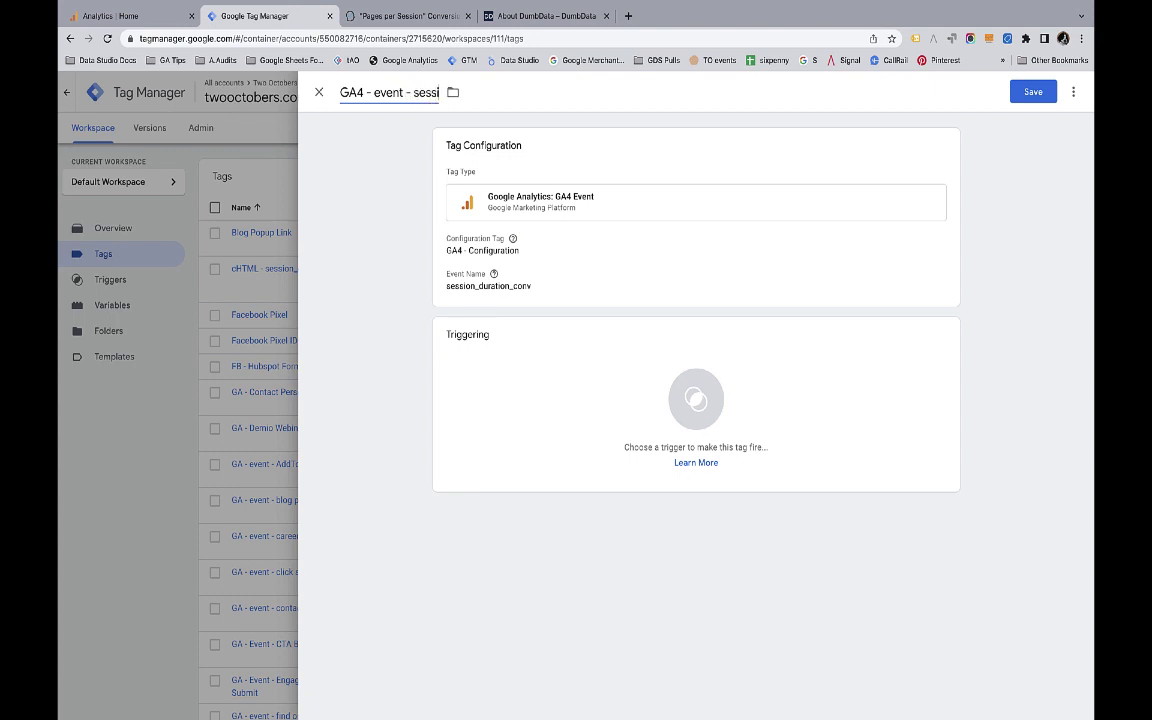
pyautogui.write('on_duration')
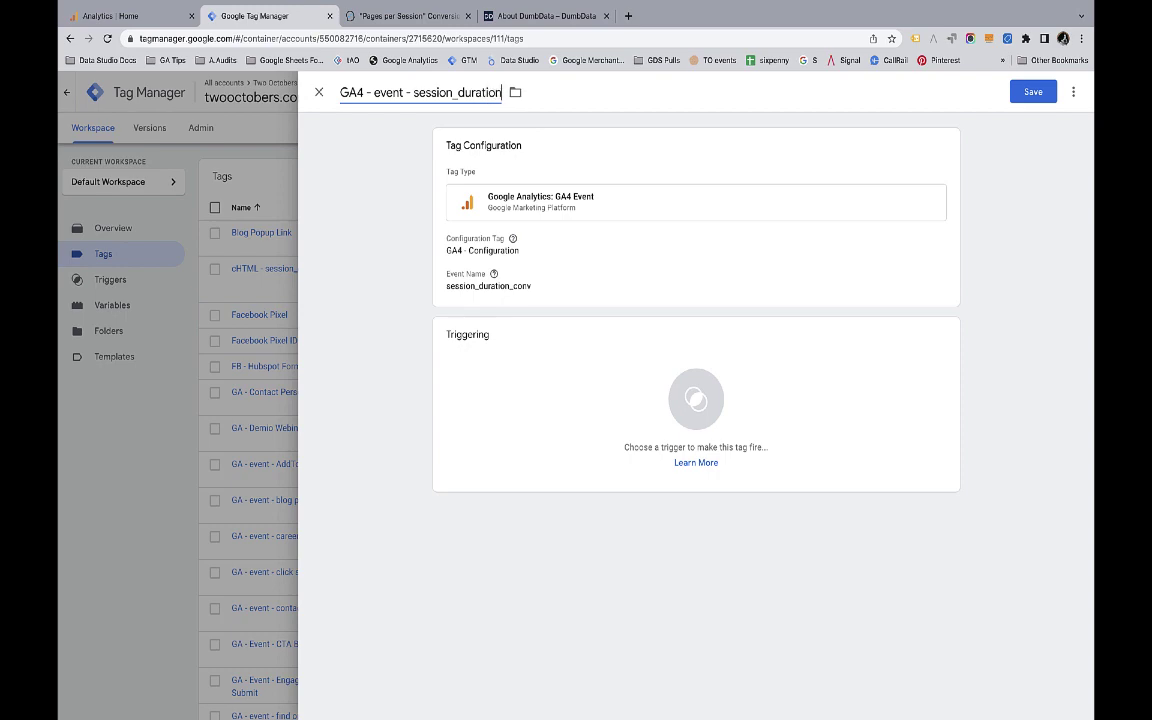
pyautogui.write('_conv')
# - Assign the dle - session_duration_conv trigger to the GA4 event tag and save the tag
pyautogui.click(589, 378)
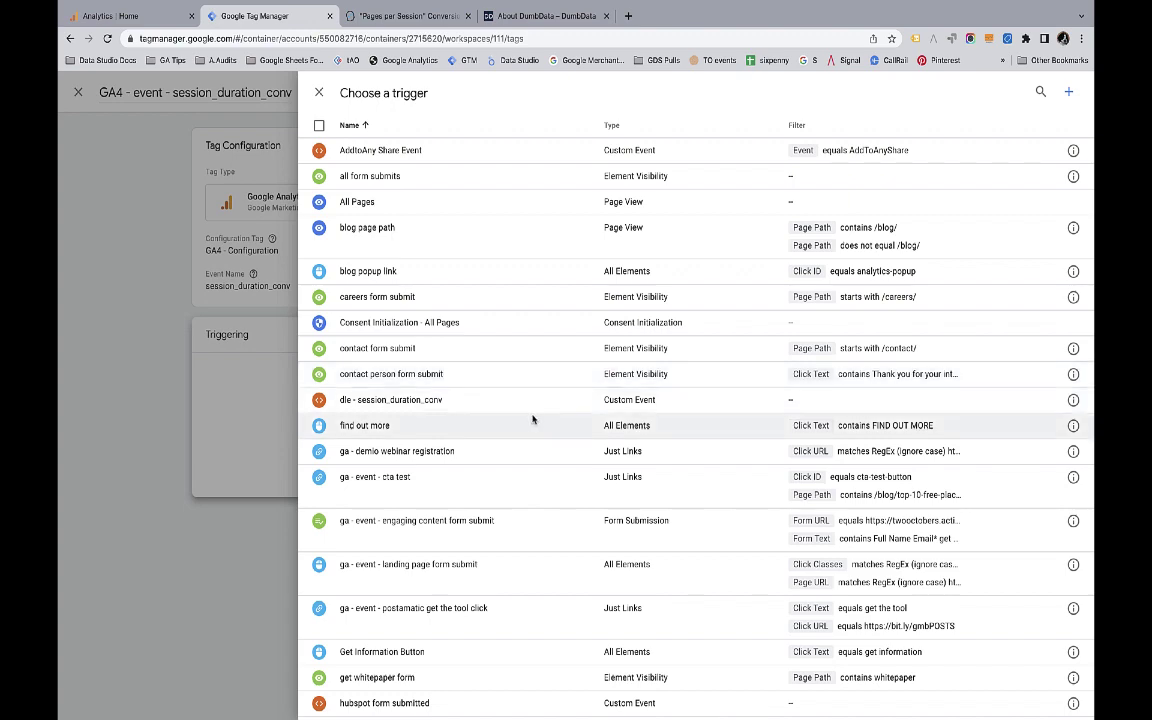
pyautogui.click(404, 400)
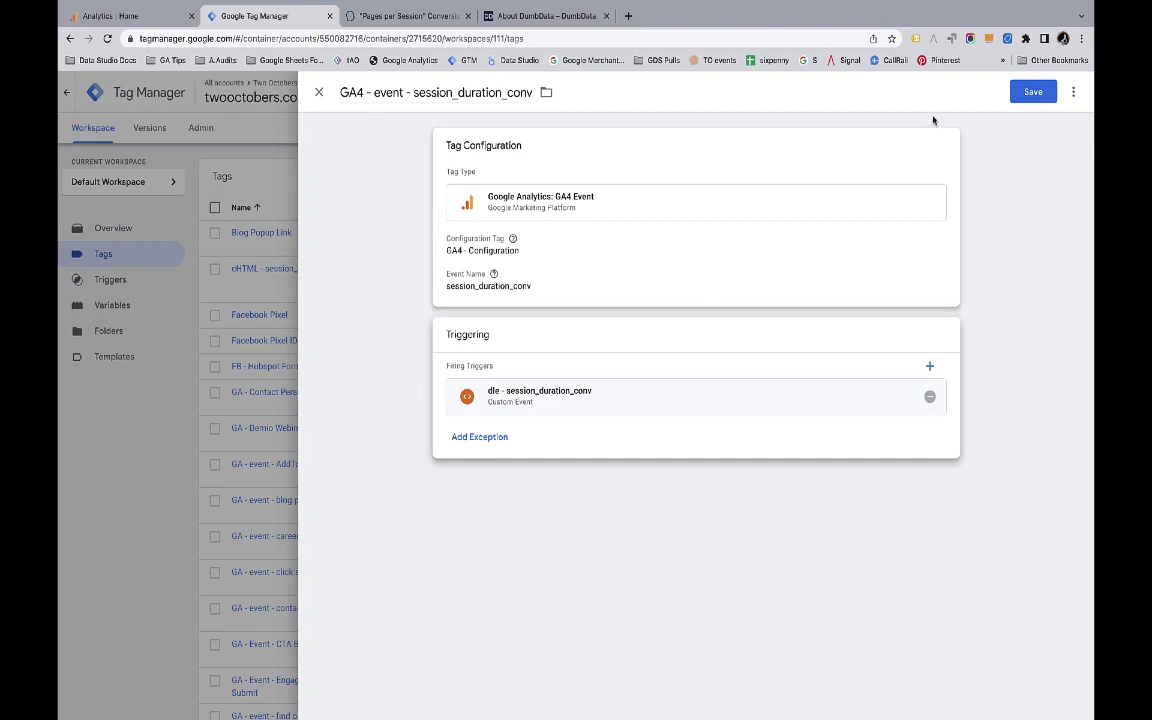
pyautogui.click(1035, 91)
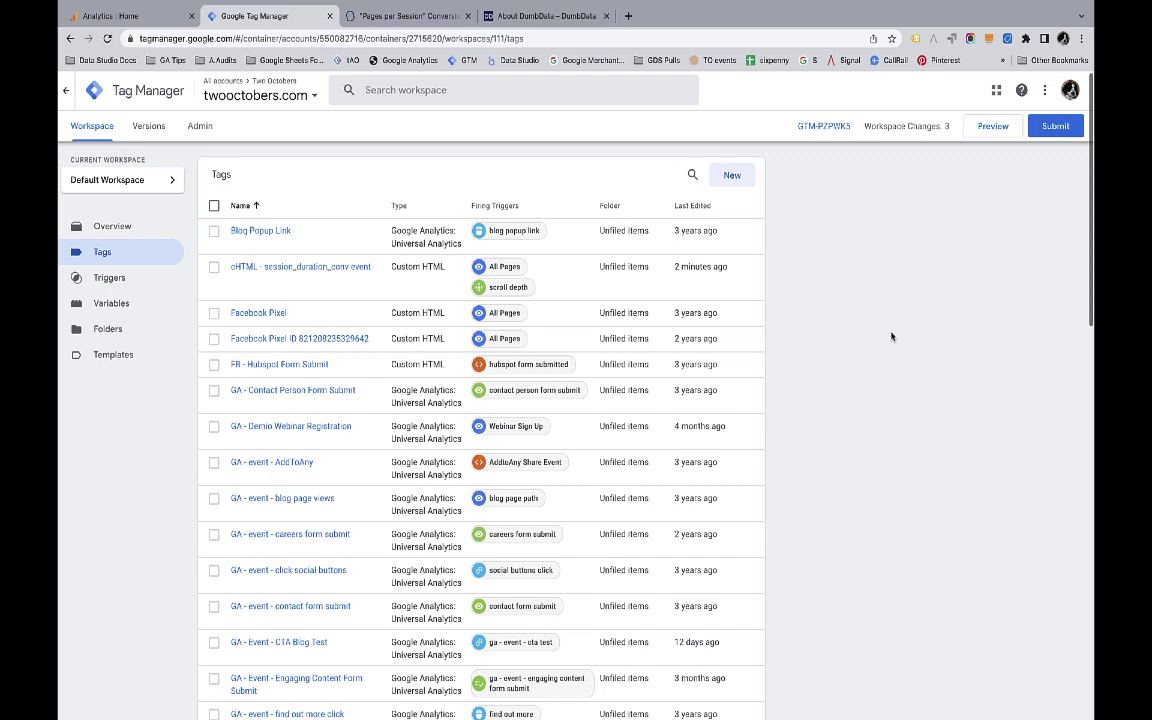
pyautogui.scroll(-1, 899, 339)
pyautogui.click(992, 112)
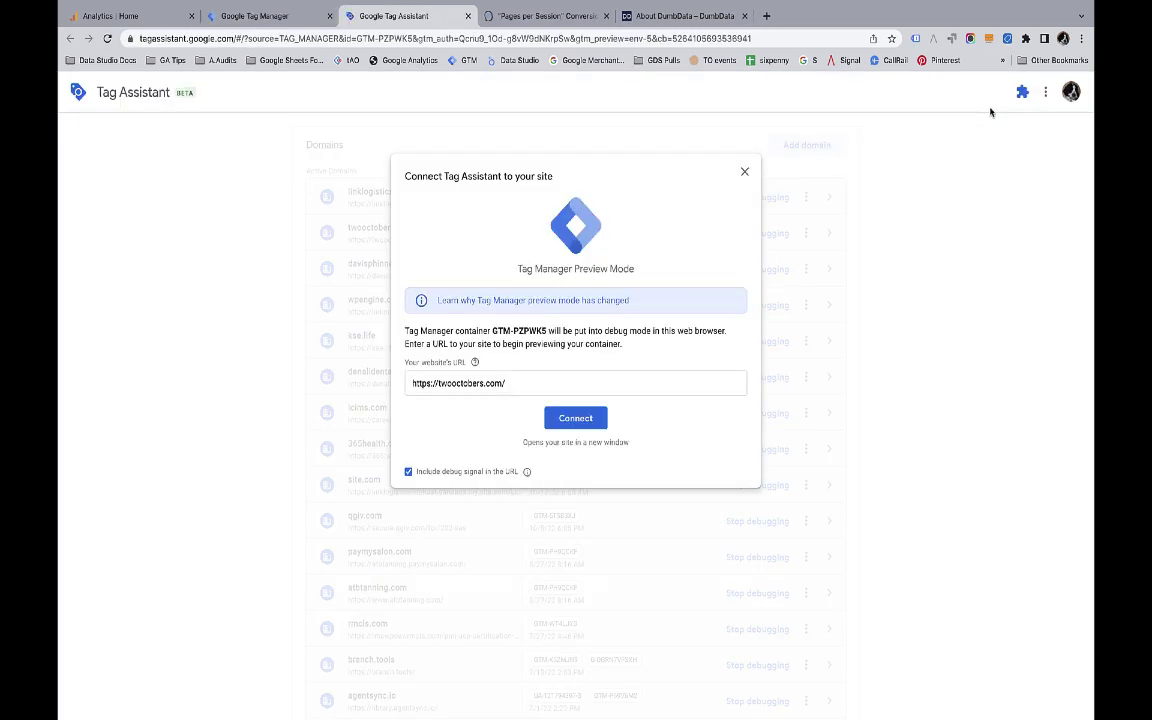
pyautogui.click(575, 418)
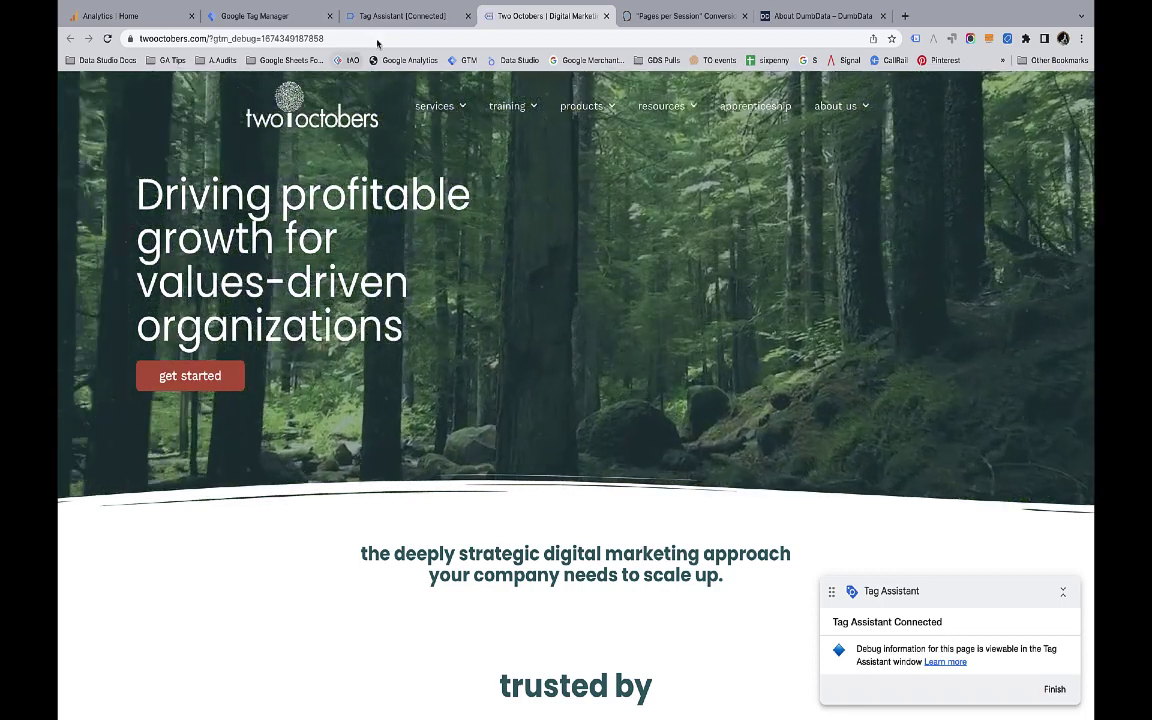
pyautogui.click(400, 15)
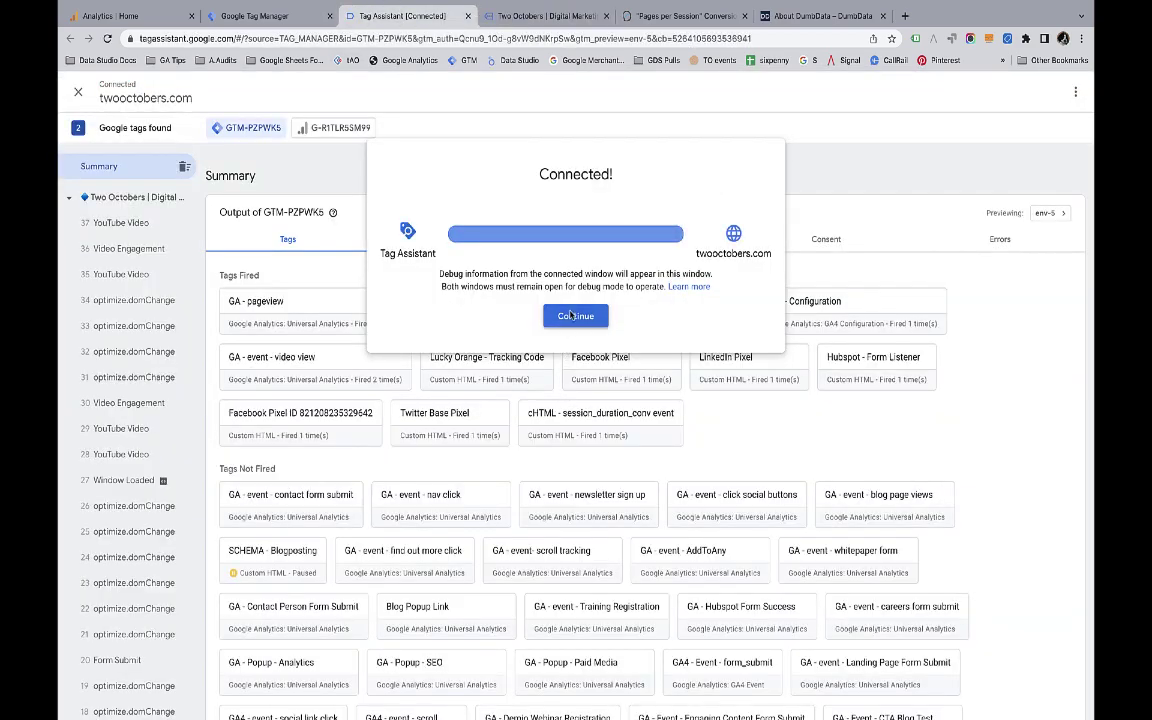
pyautogui.click(575, 316)
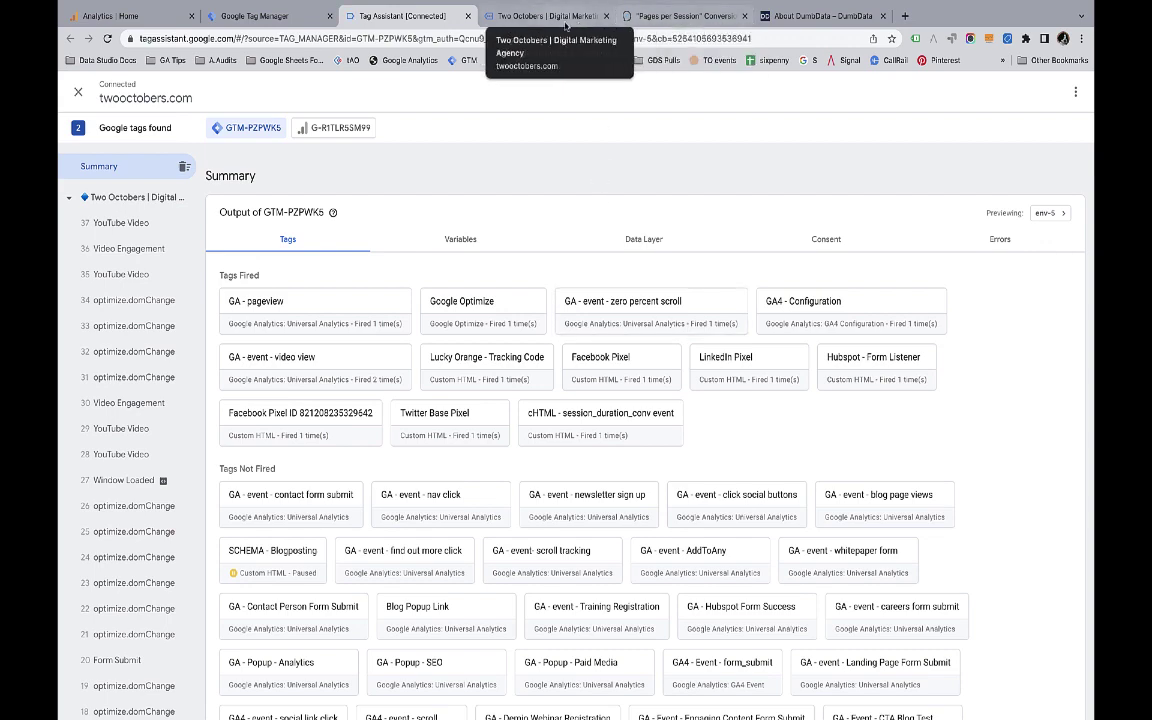
# - On the connected Two Octobers site, scroll through the home page and open the "track session duration conversions in ga4" blog post
pyautogui.click(544, 18)
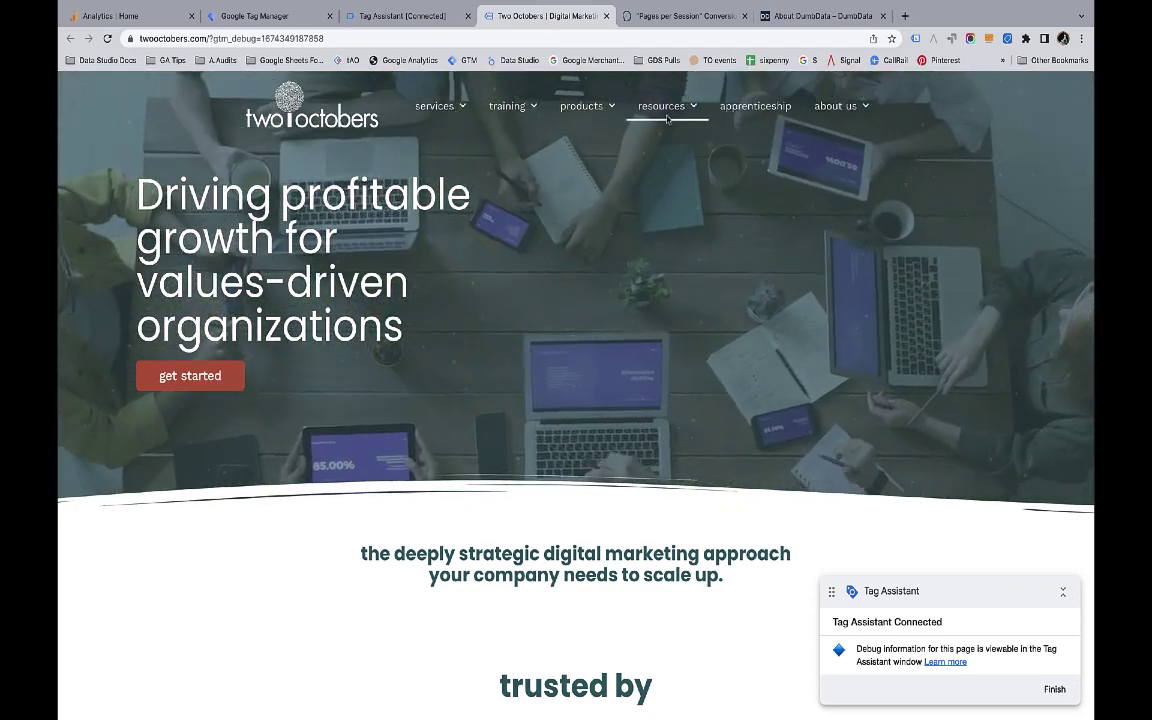
pyautogui.moveTo(667, 113)
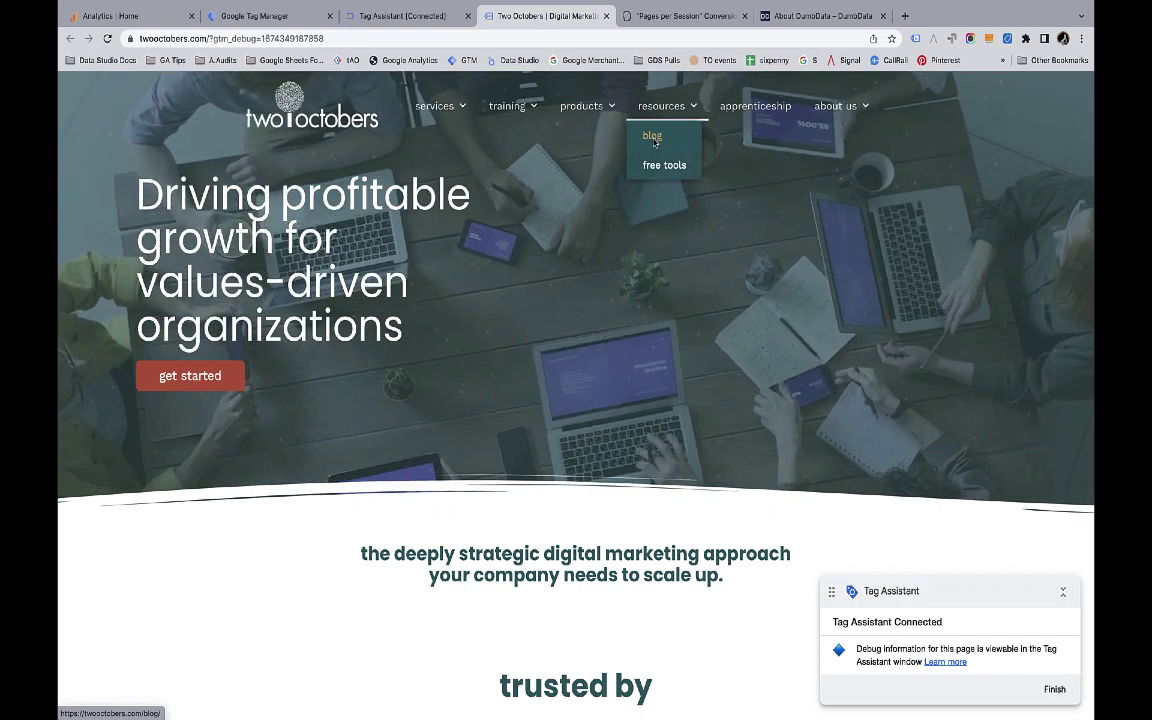
pyautogui.scroll(-10, 657, 245)
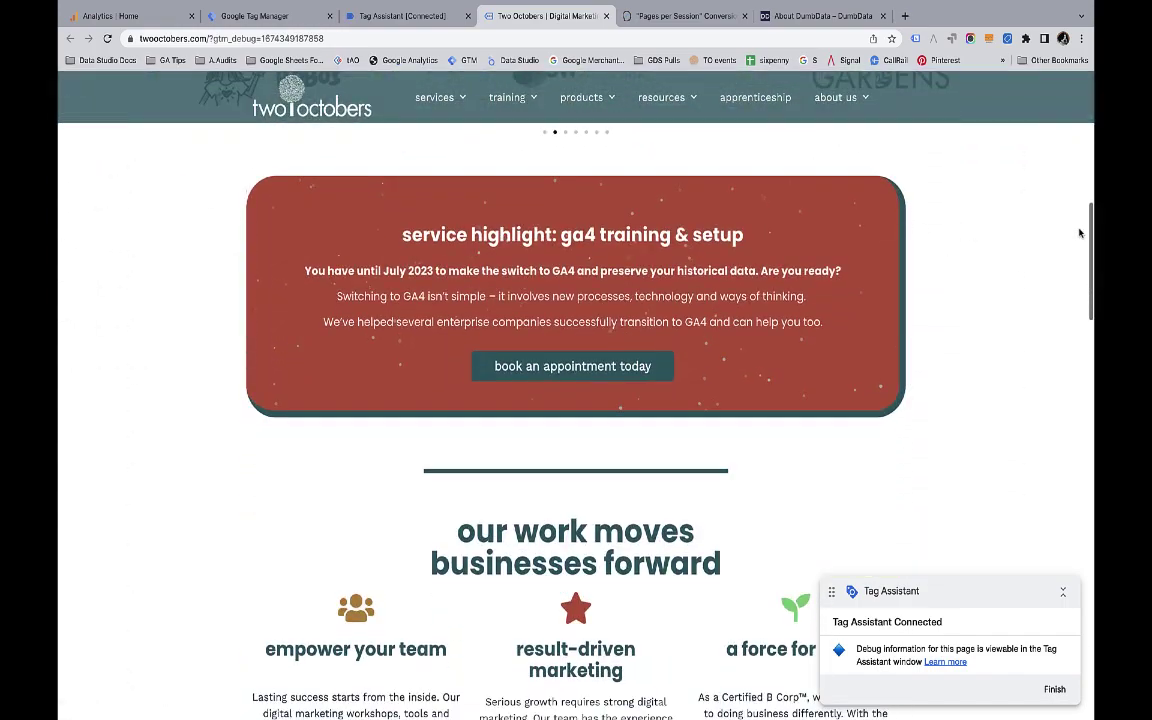
pyautogui.moveTo(1091, 231); pyautogui.dragTo(1054, 540)
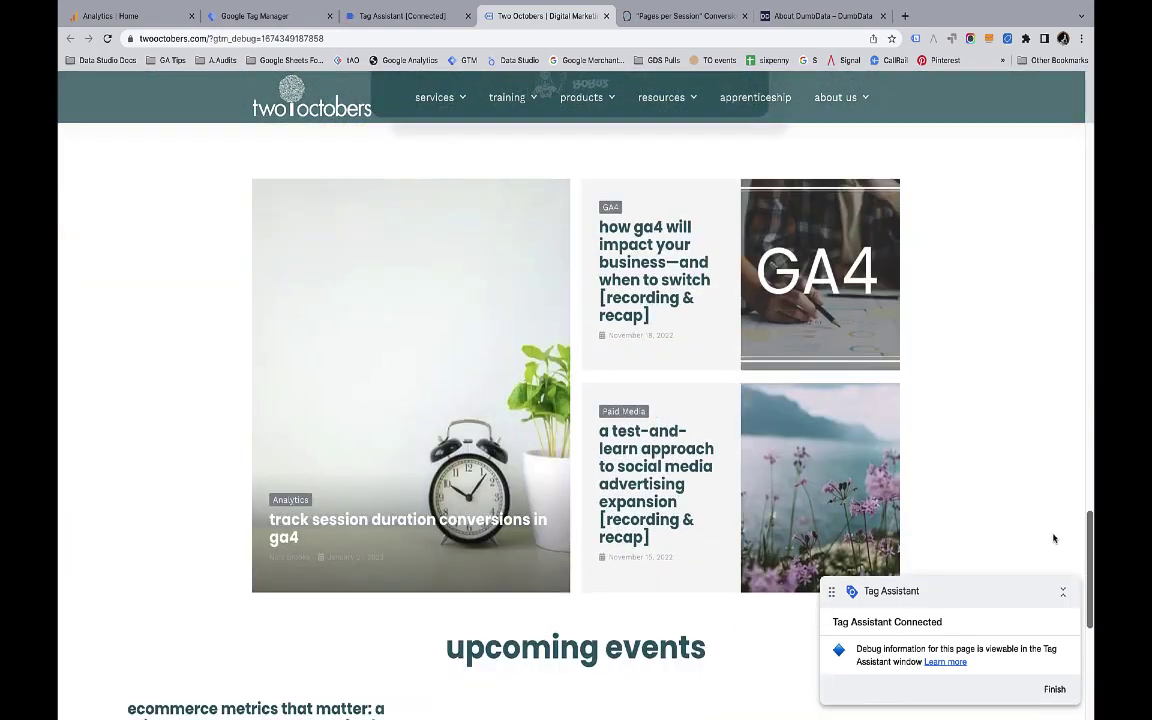
pyautogui.click(407, 463)
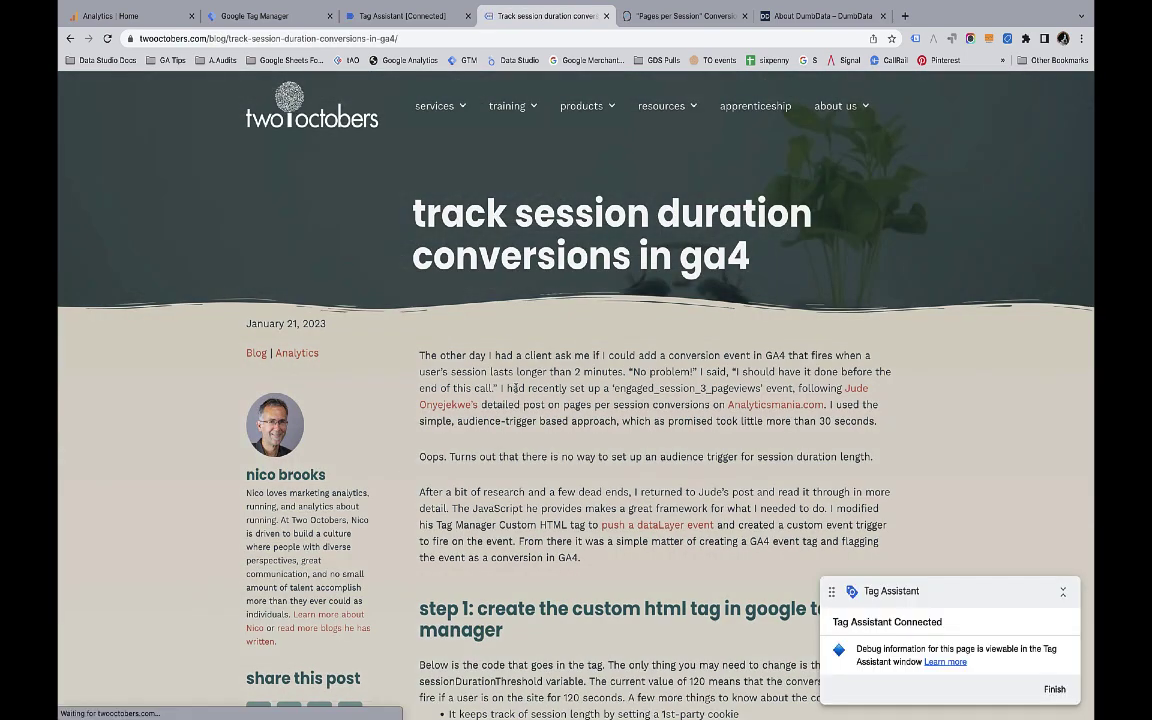
# - In Tag Assistant, inspect the firing details of the GA4 - event - session_duration_conv and cHTML - session_duration_conv event tags
pyautogui.click(401, 18)
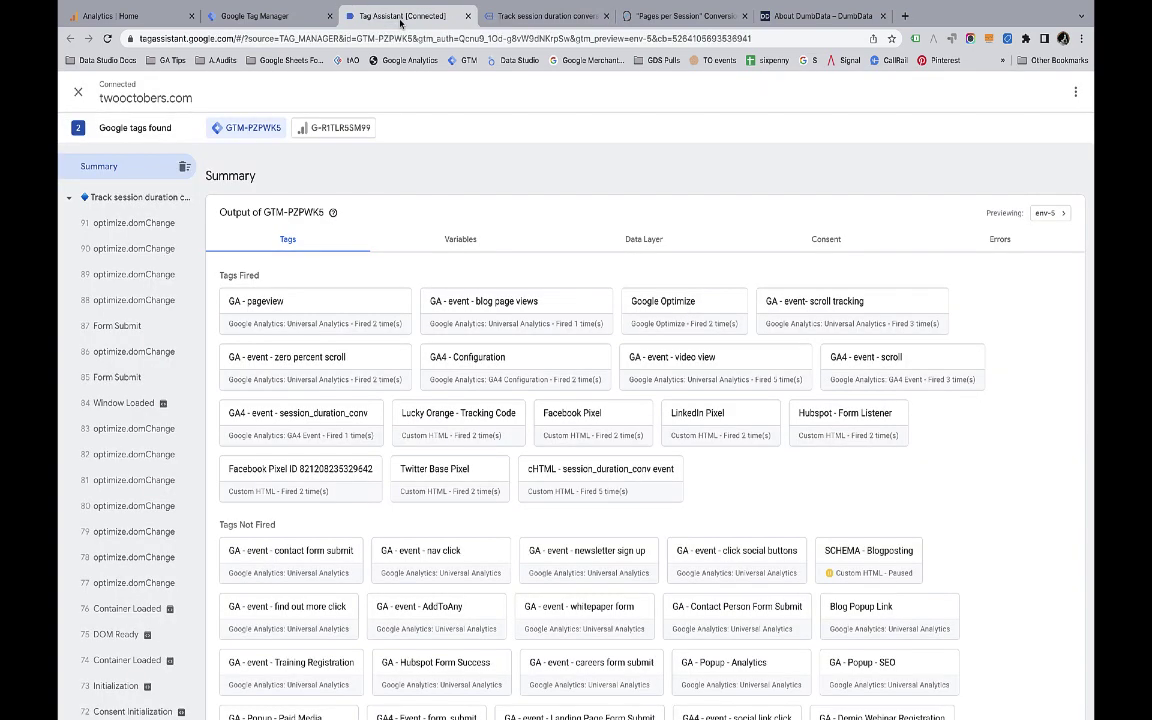
pyautogui.click(320, 421)
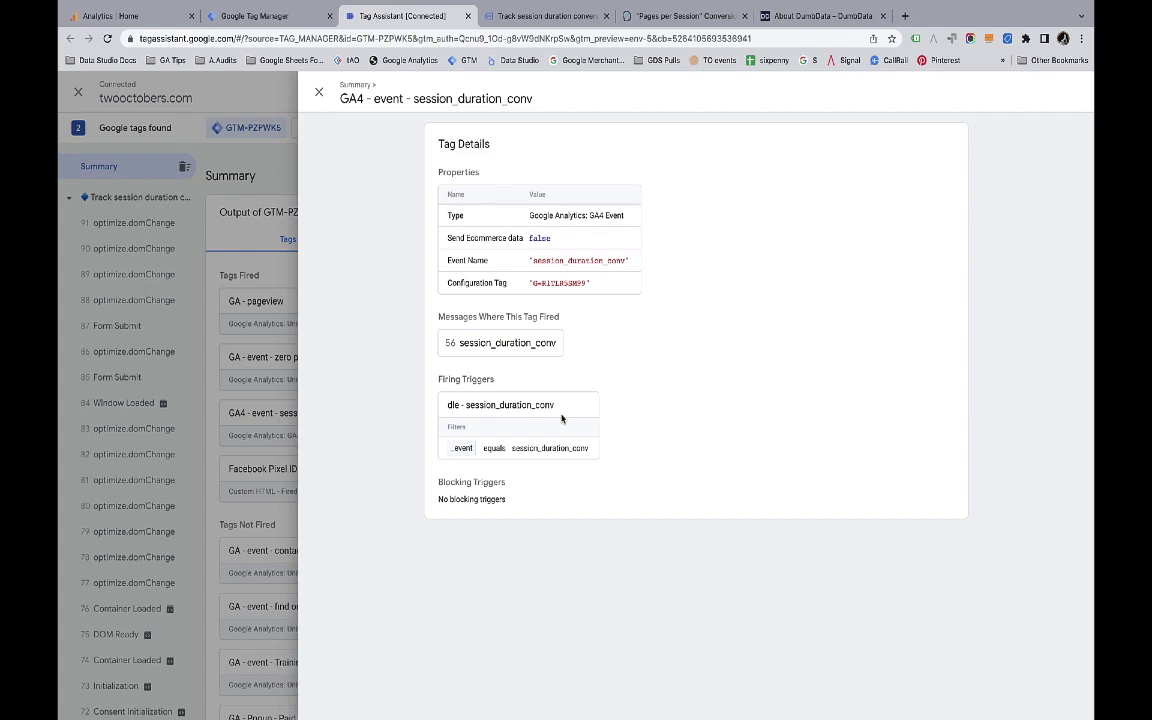
pyautogui.click(319, 92)
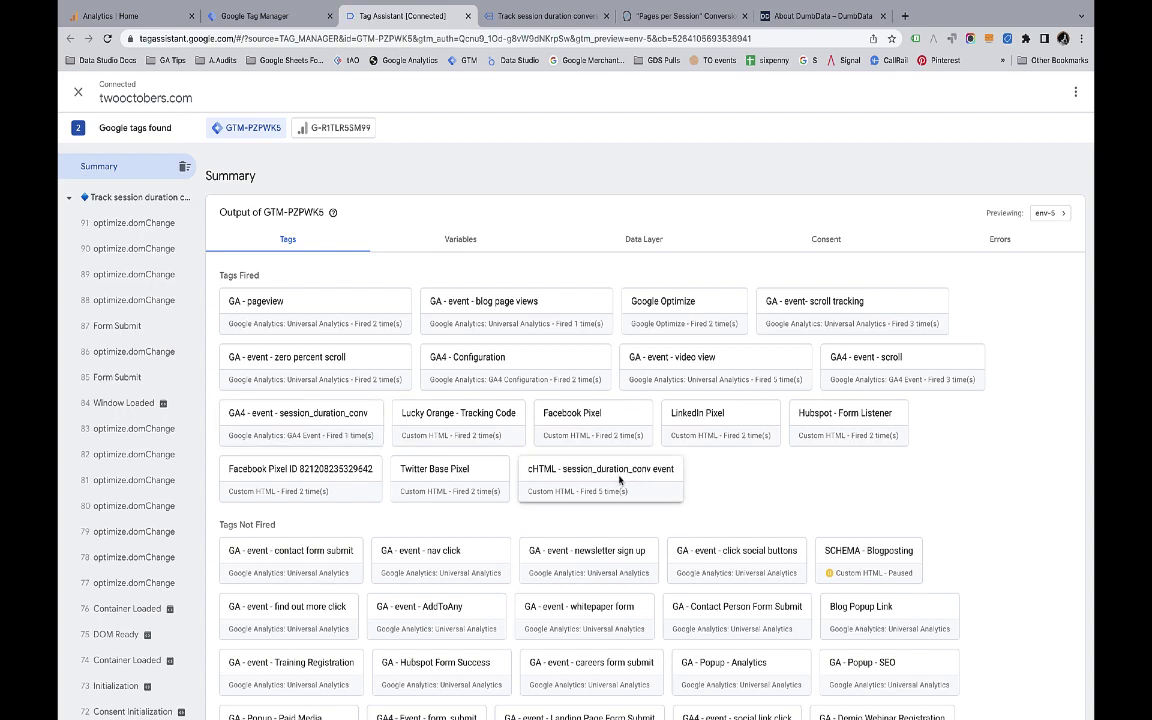
pyautogui.click(619, 480)
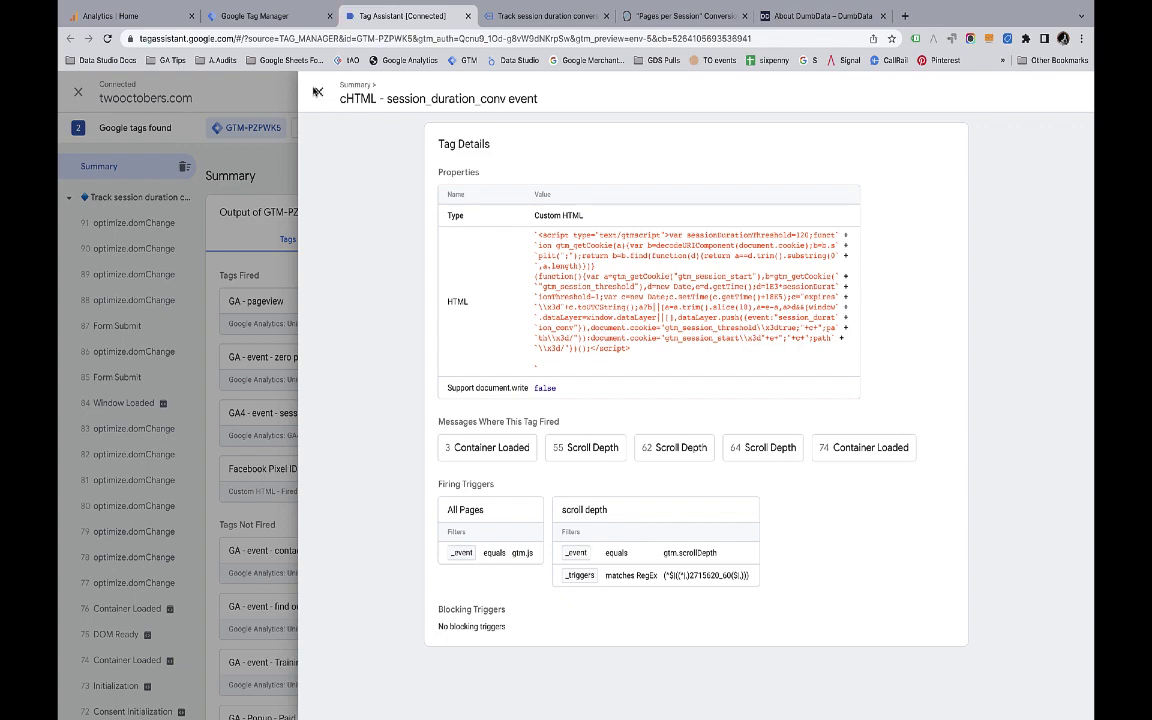
pyautogui.click(284, 84)
# - Switch to Google Analytics and check the property's DebugView event stream for the session_duration_conv event
pyautogui.click(170, 16)
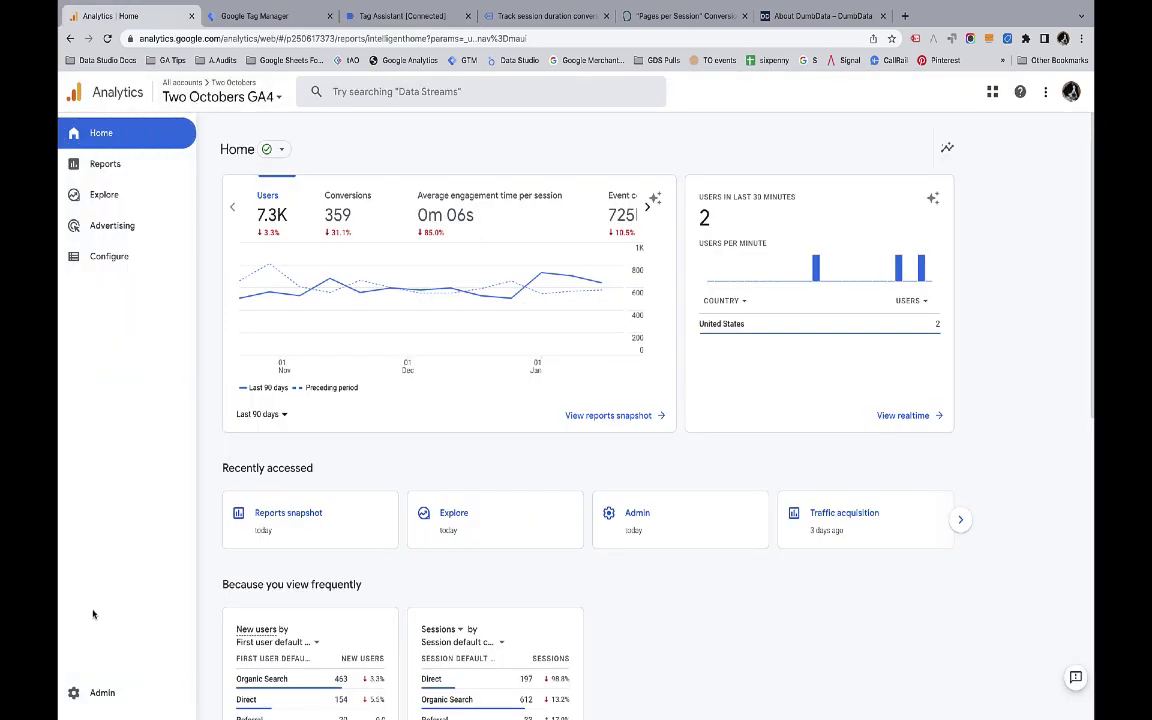
pyautogui.click(99, 691)
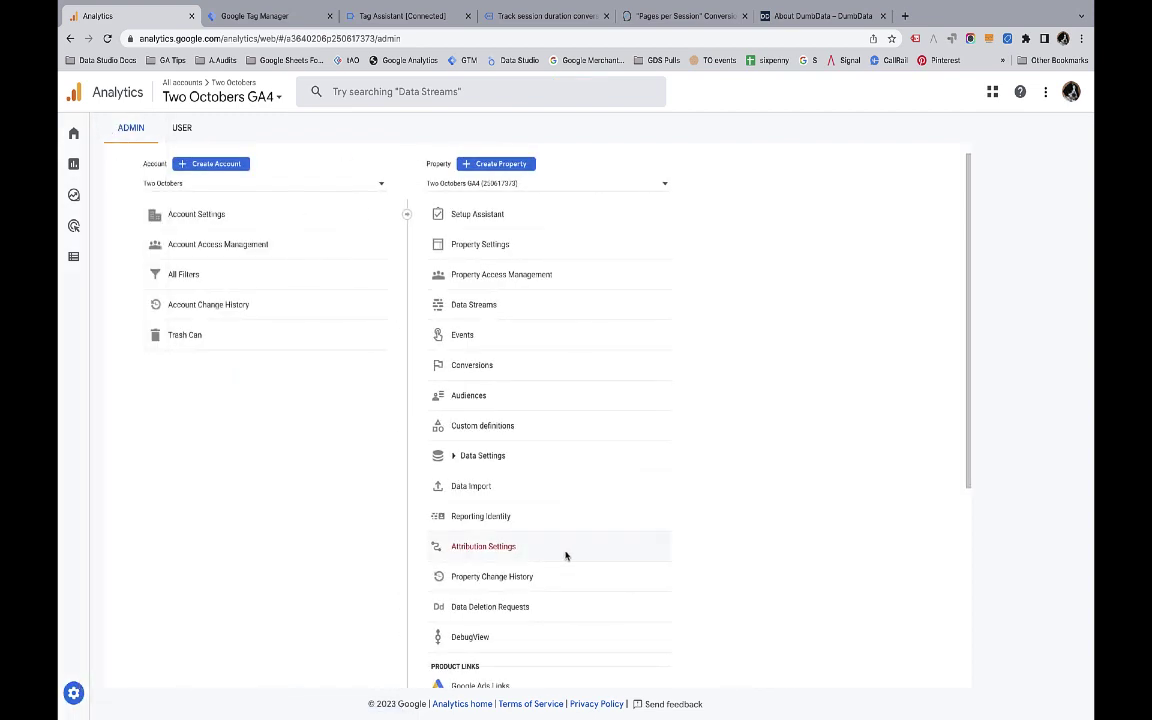
pyautogui.click(476, 637)
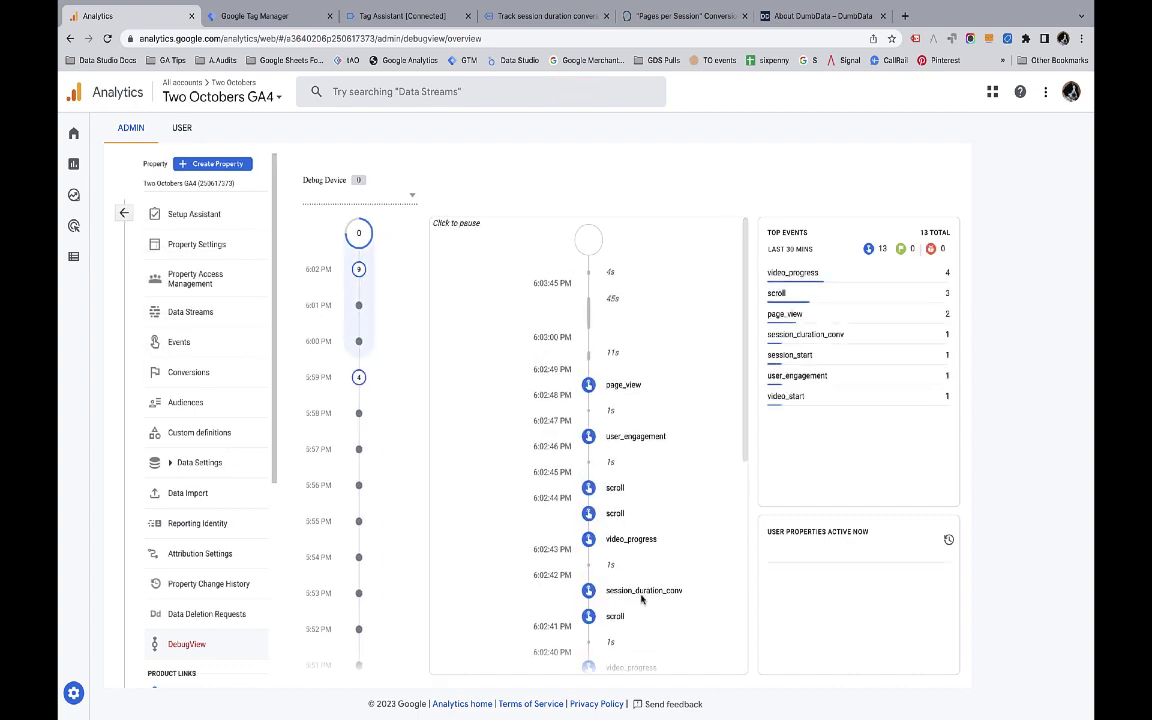
pyautogui.scroll(-1, 641, 599)
pyautogui.scroll(-2, 641, 599)
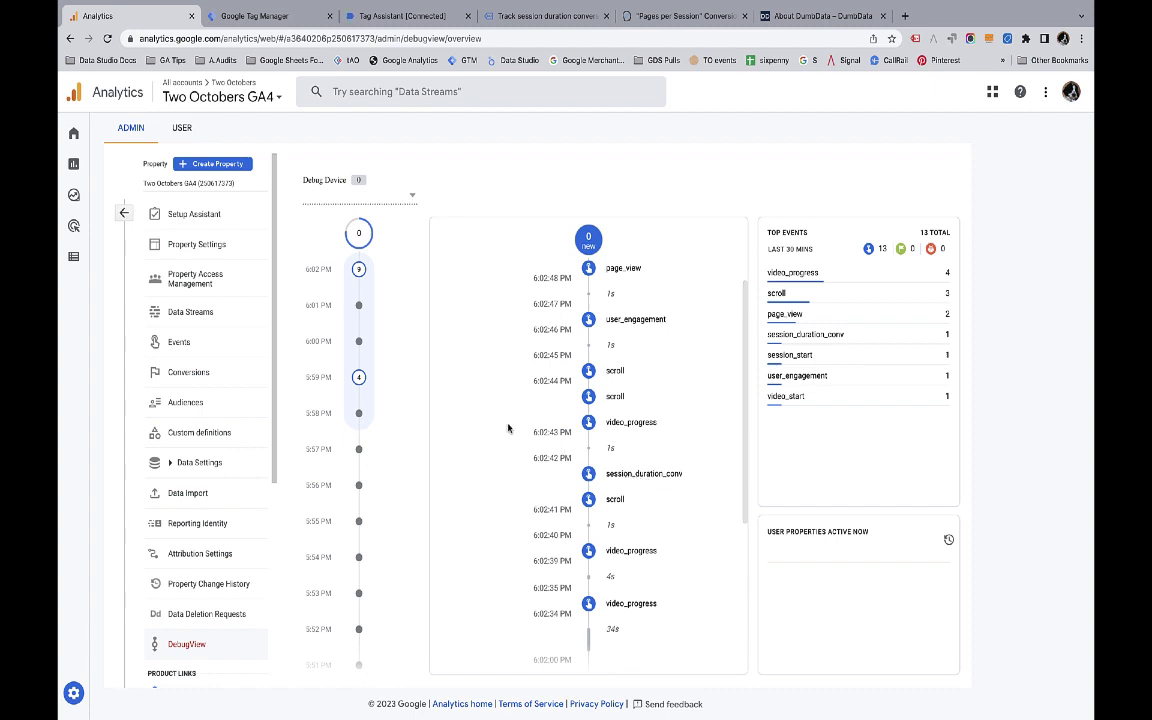
# - Check the property's existing events, then add a new conversion event named session_duration_conv
pyautogui.moveTo(82, 260)
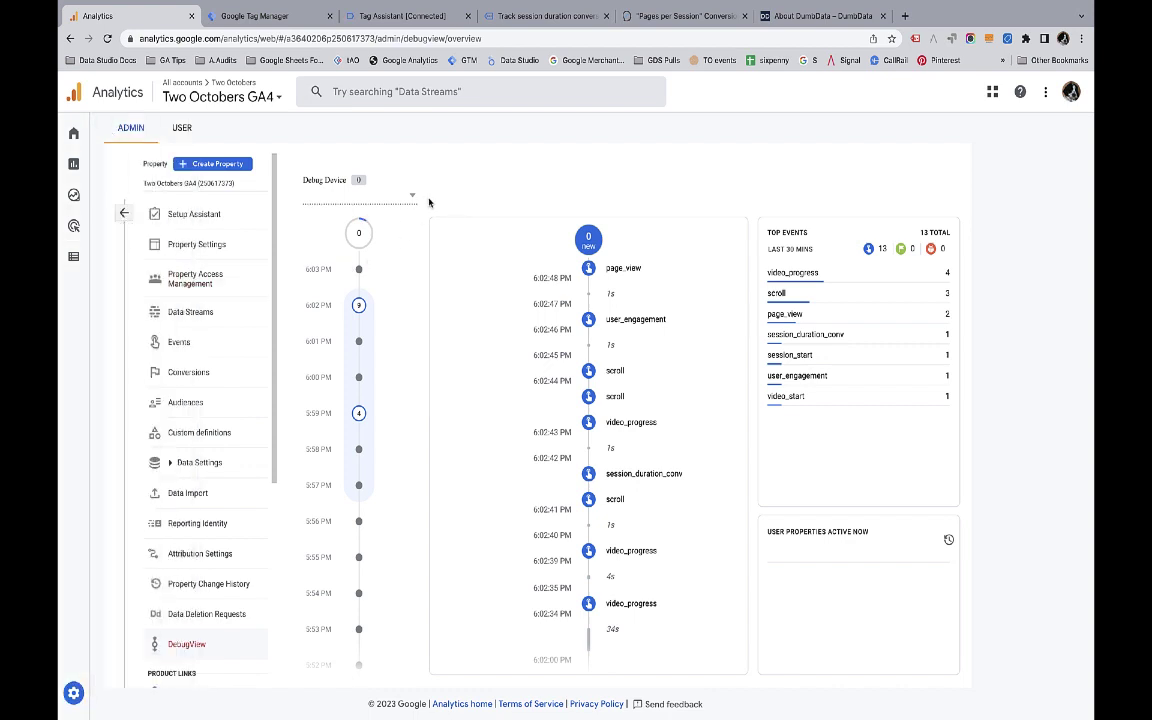
pyautogui.click(179, 343)
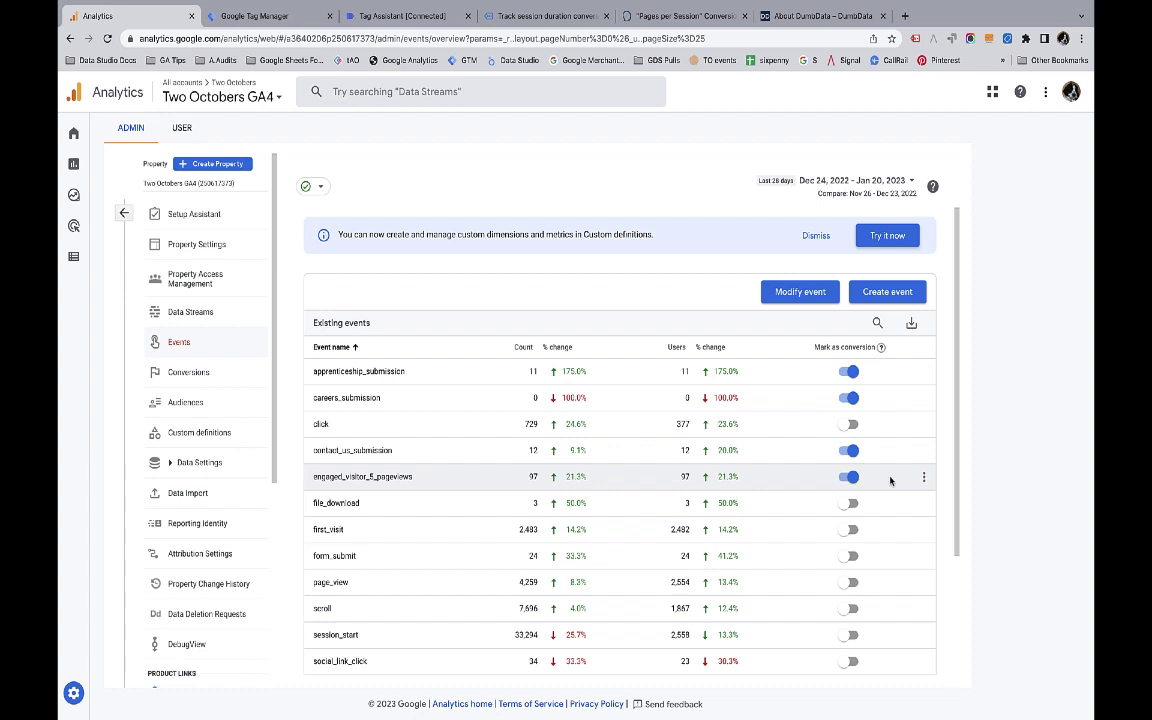
pyautogui.click(189, 373)
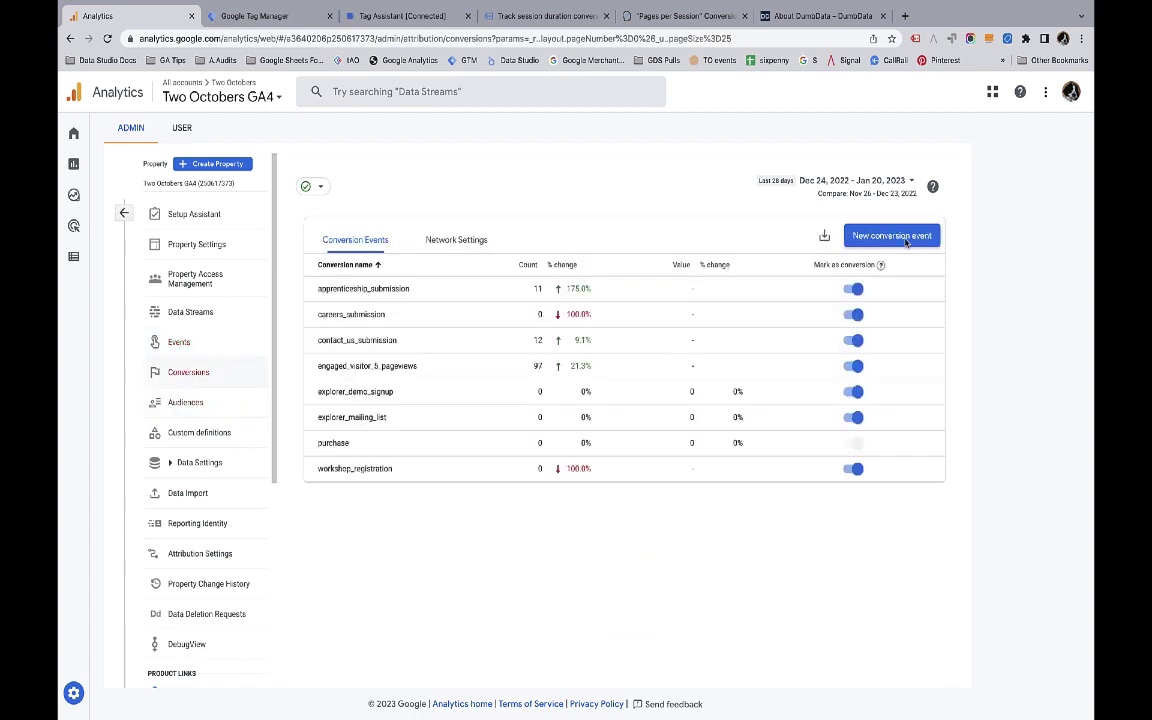
pyautogui.click(889, 236)
pyautogui.click(629, 328)
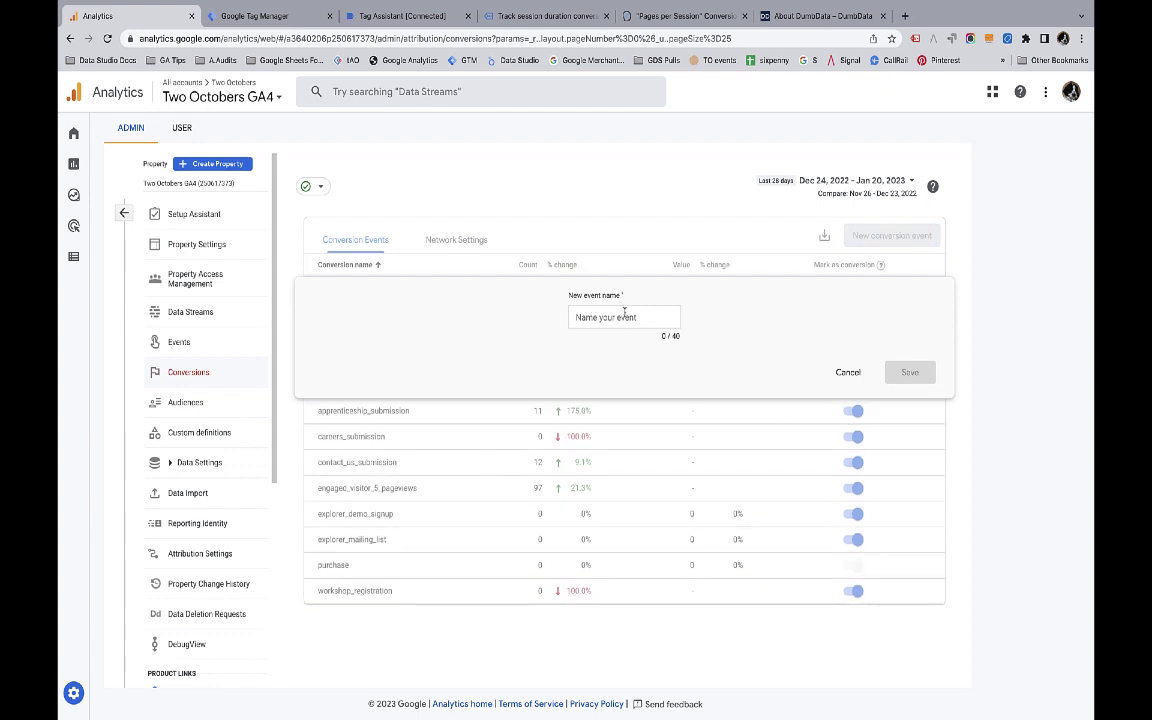
pyautogui.write('sessio')
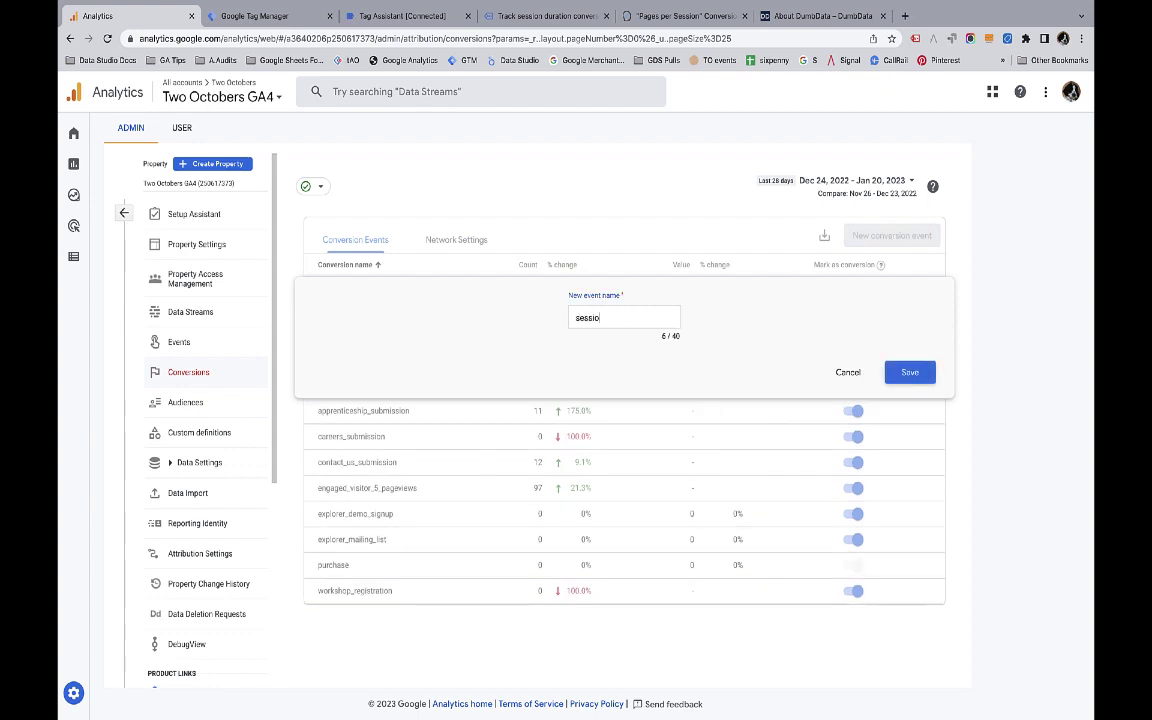
pyautogui.write('n_dur')
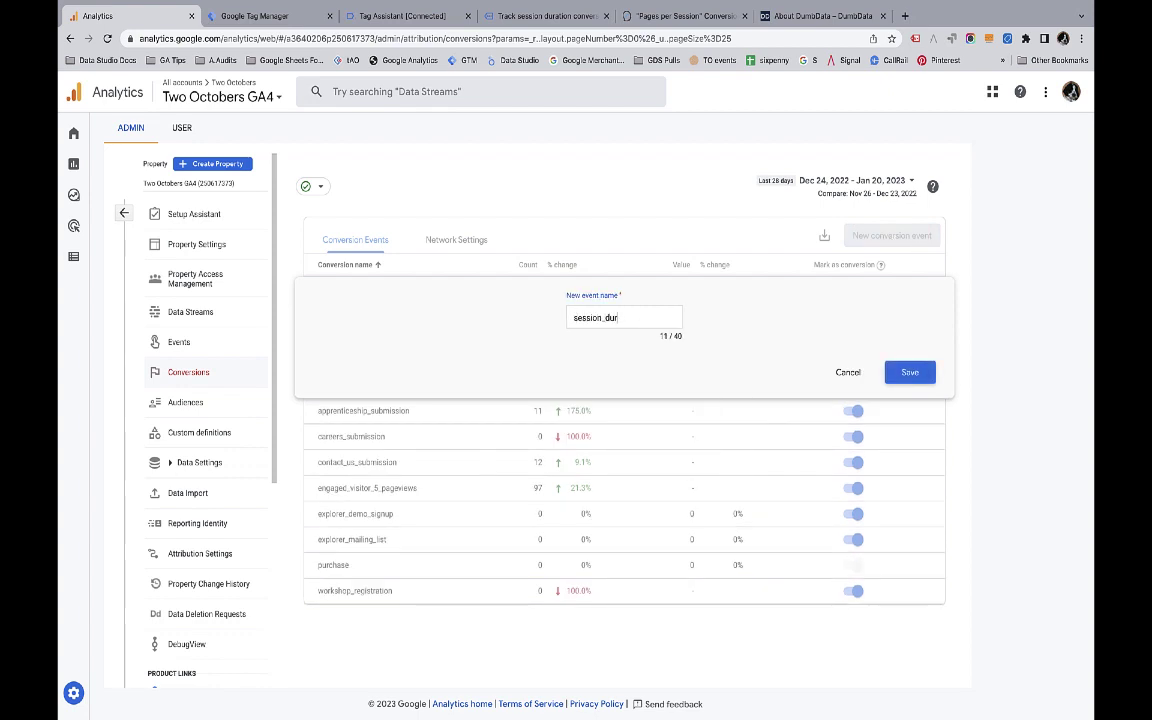
pyautogui.write('ation_conv')
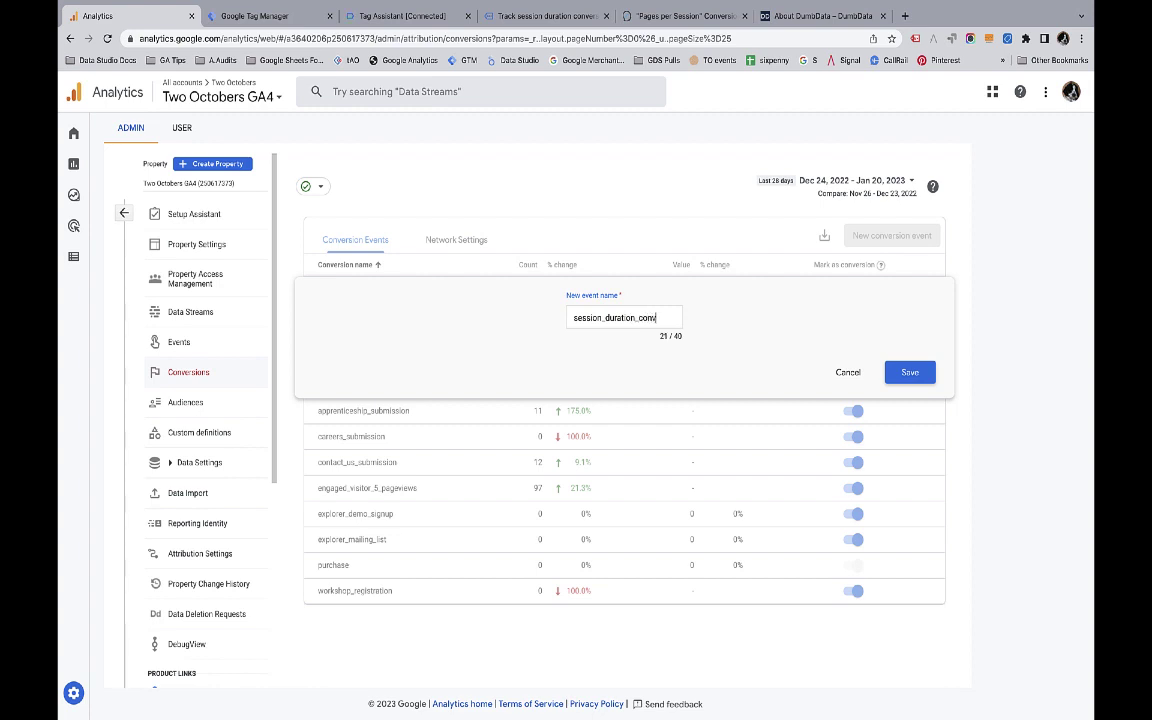